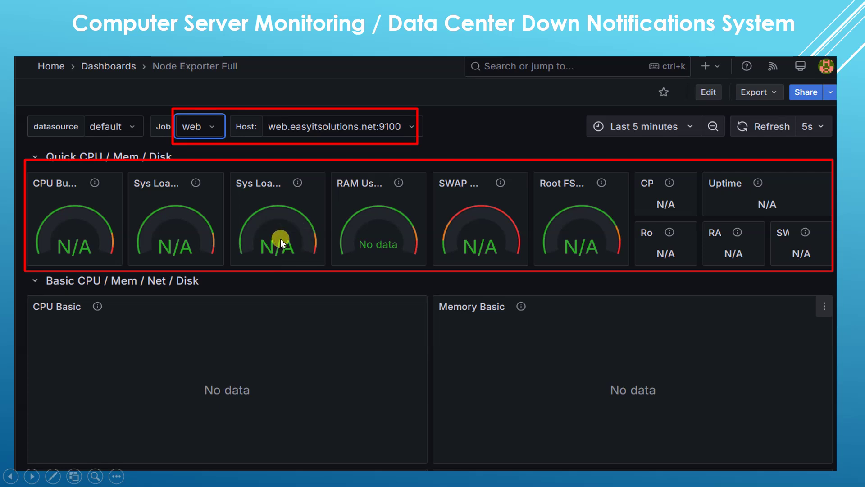
Advance the slideshow to the Roundcube inbox slide listing NodeDown and MySQLDown alert emails.
click(299, 240)
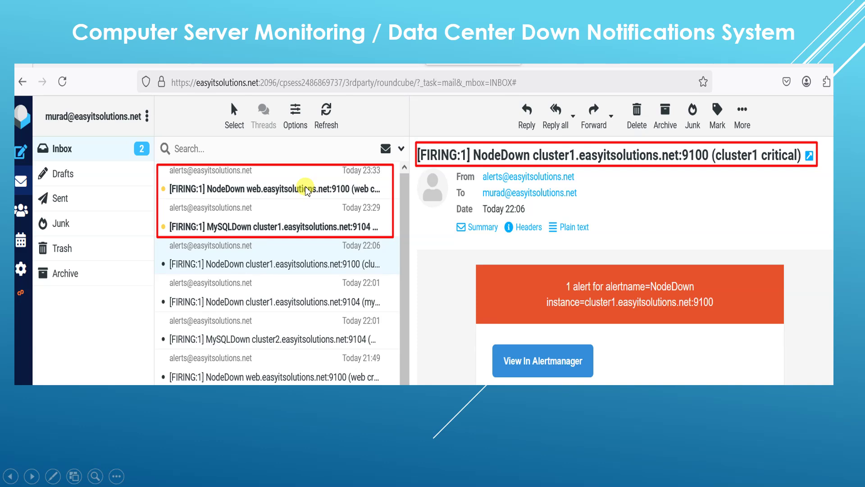
Advance through the Grafana, VM list, Prometheus targets and Alertmanager slides to the end screen.
click(315, 187)
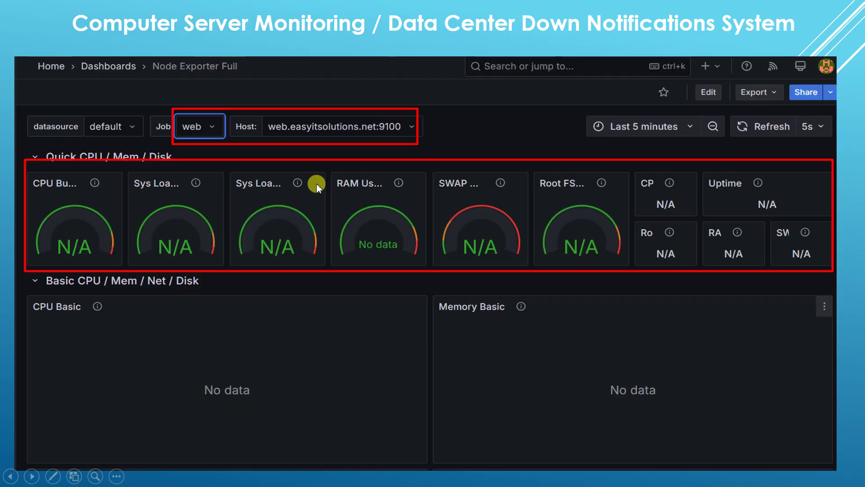
click(317, 185)
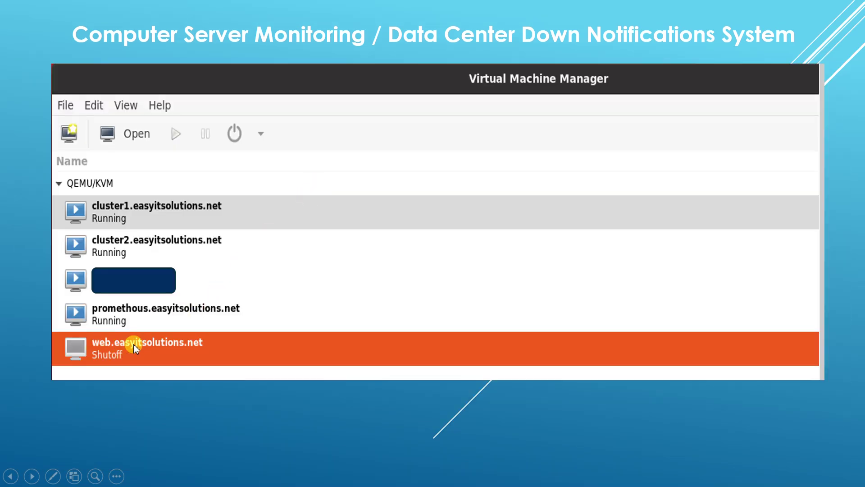
click(133, 345)
click(134, 343)
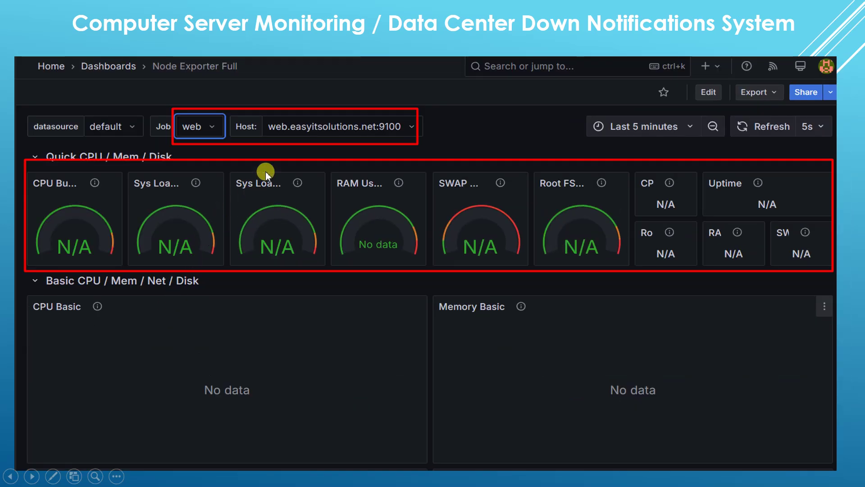
click(689, 200)
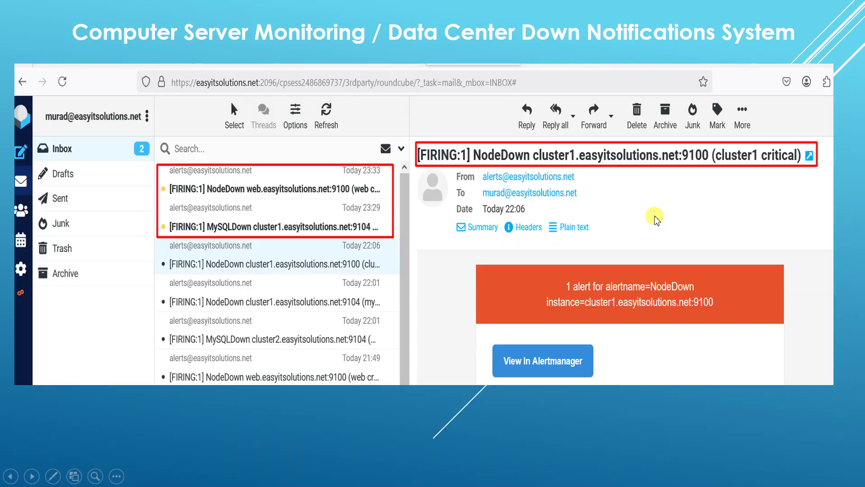
click(270, 194)
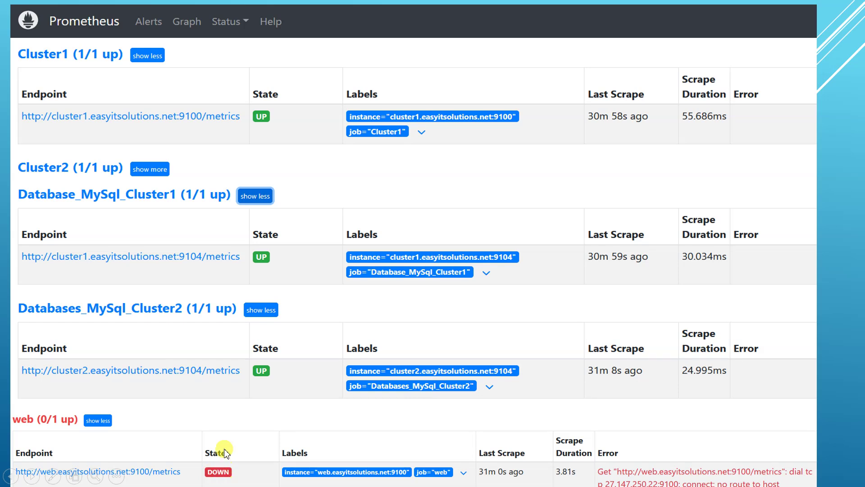
click(218, 238)
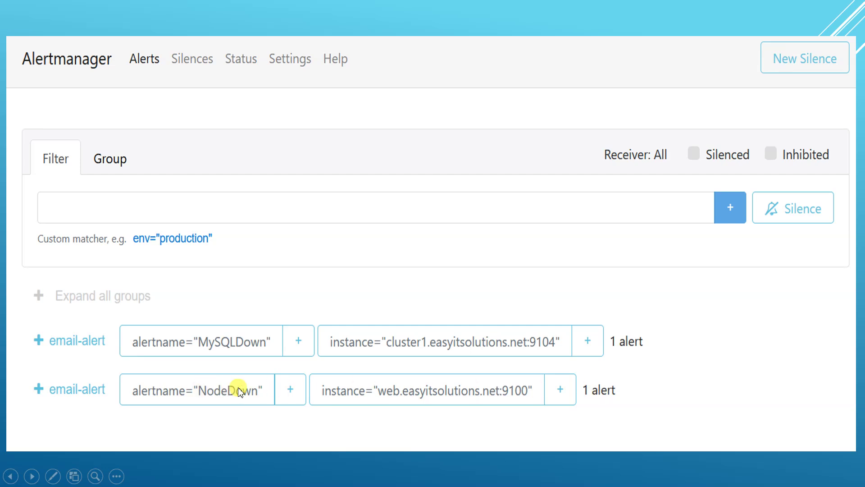
click(225, 345)
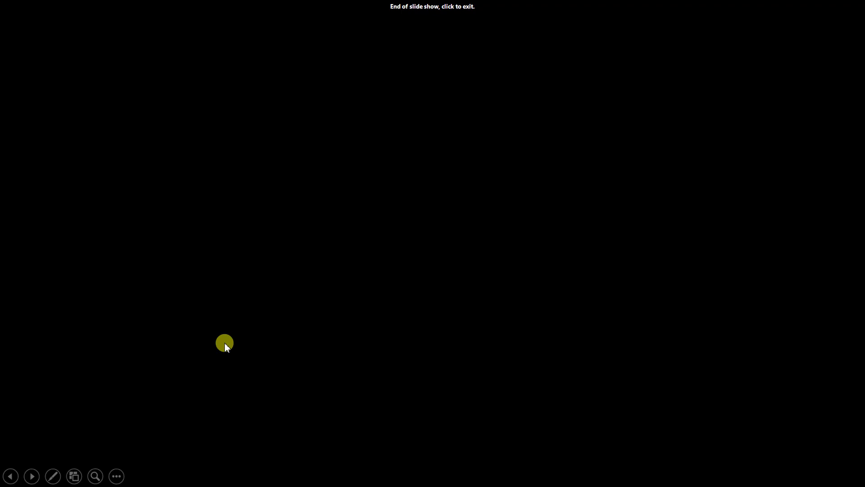
Exit the slideshow and open the newest NodeDown email for web.easyitsolutions.net:9100 in Roundcube.
click(228, 341)
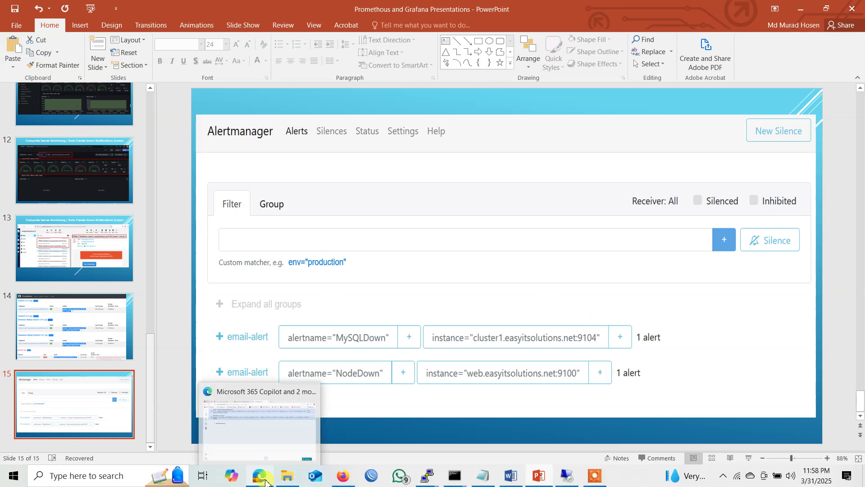
click(343, 475)
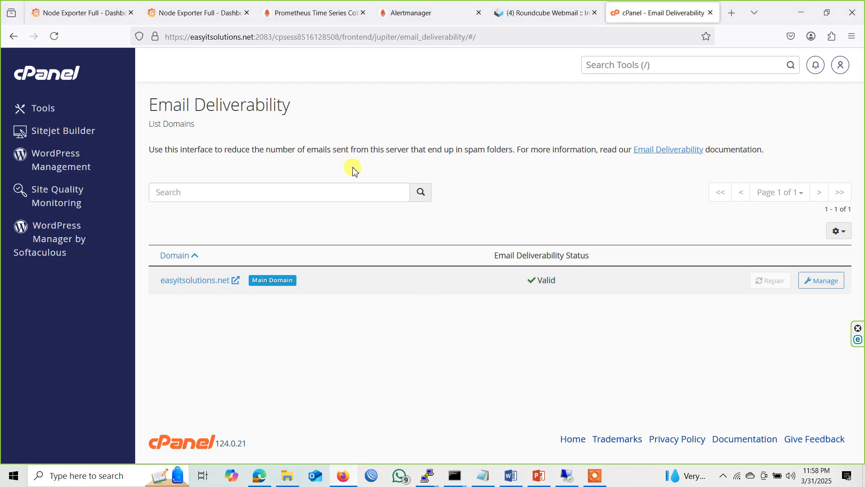
click(535, 10)
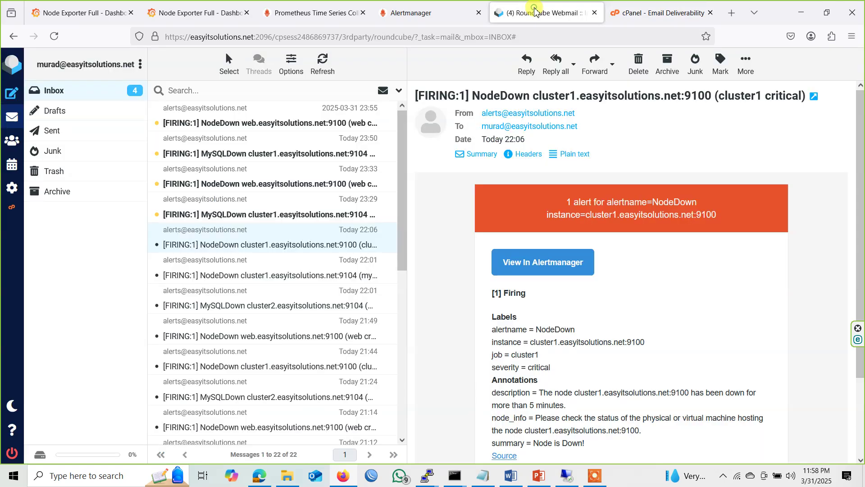
click(272, 123)
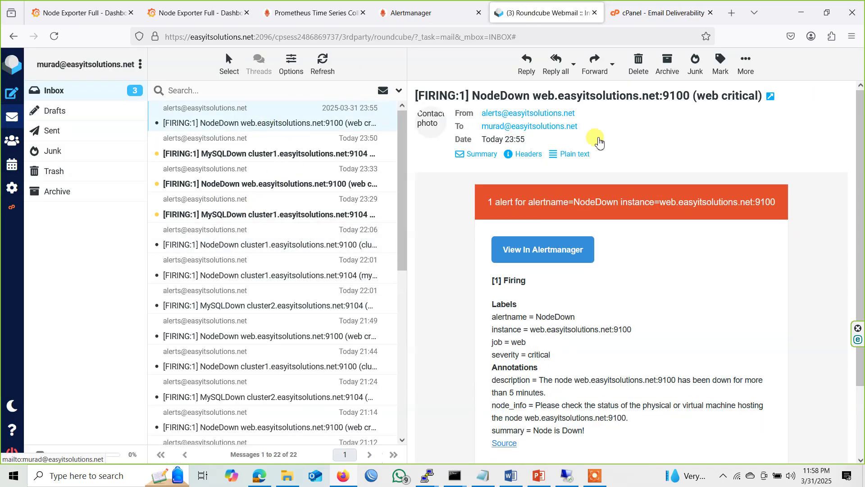
Highlight the email's alertname, instance and down-for-5-minutes description, then view Alertmanager.
drag(493, 319, 629, 330)
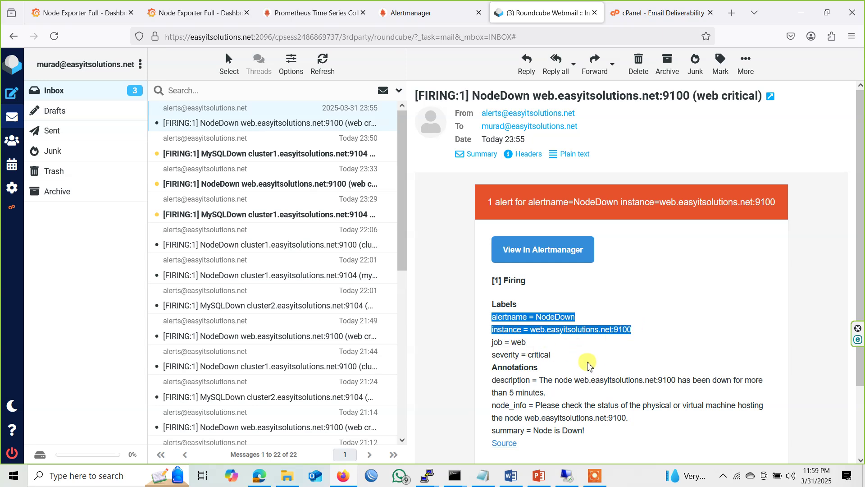
drag(546, 379, 576, 393)
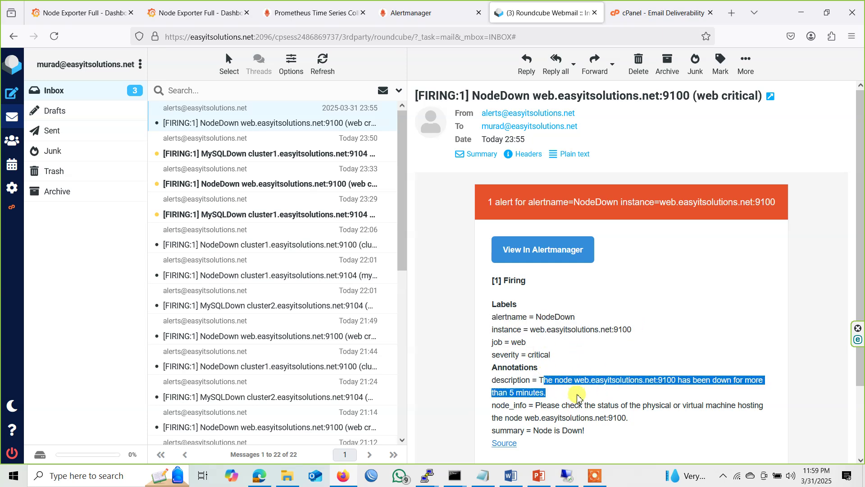
click(399, 4)
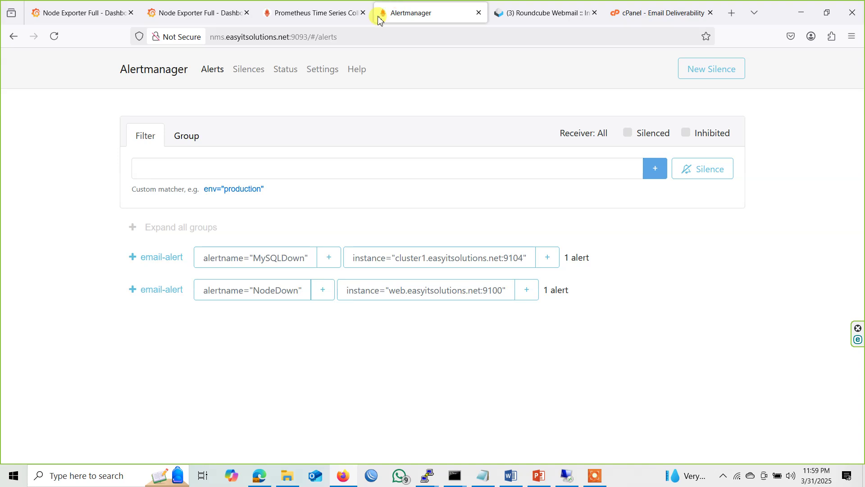
Reload Alertmanager and Prometheus targets, confirming web is DOWN with no route to host, then view Grafana.
click(54, 36)
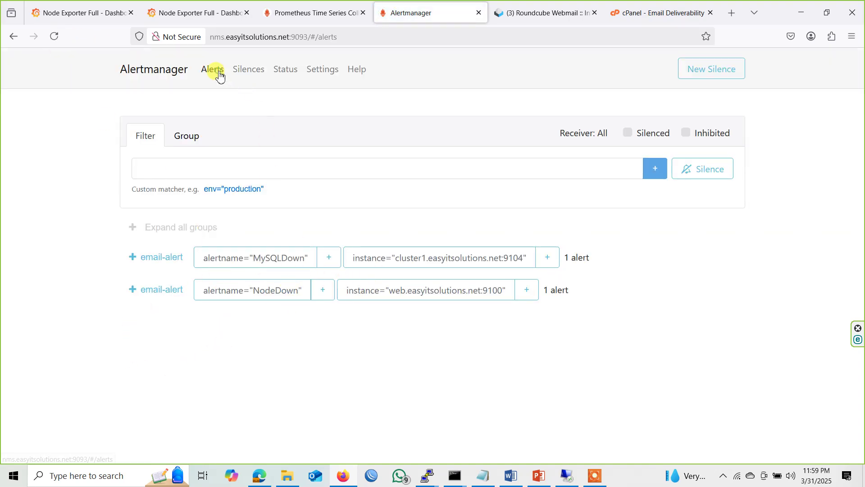
click(329, 9)
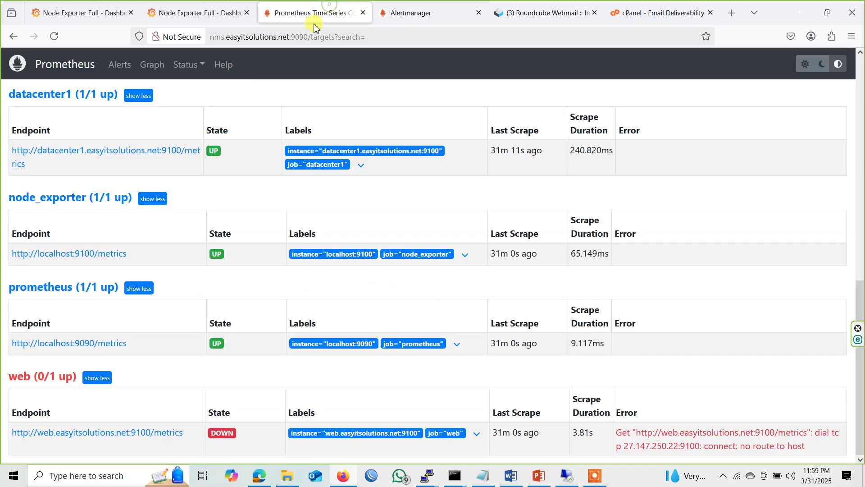
click(54, 36)
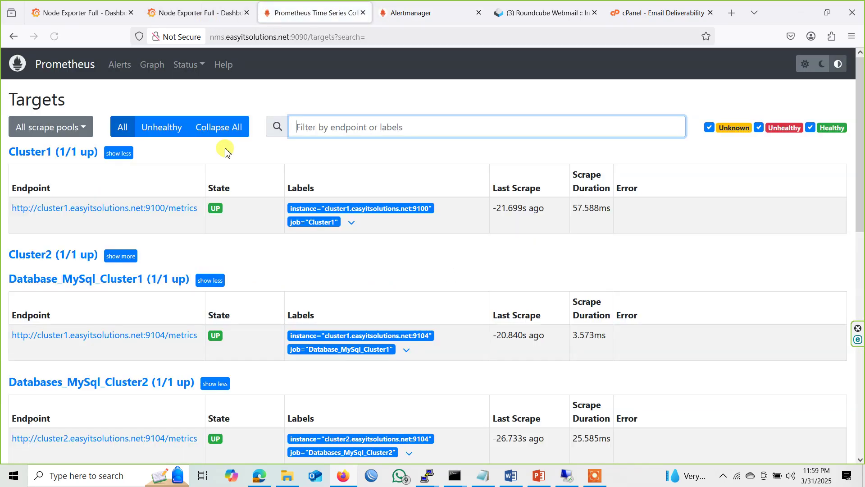
scroll(130, 284, down, 6)
scroll(189, 351, down, 4)
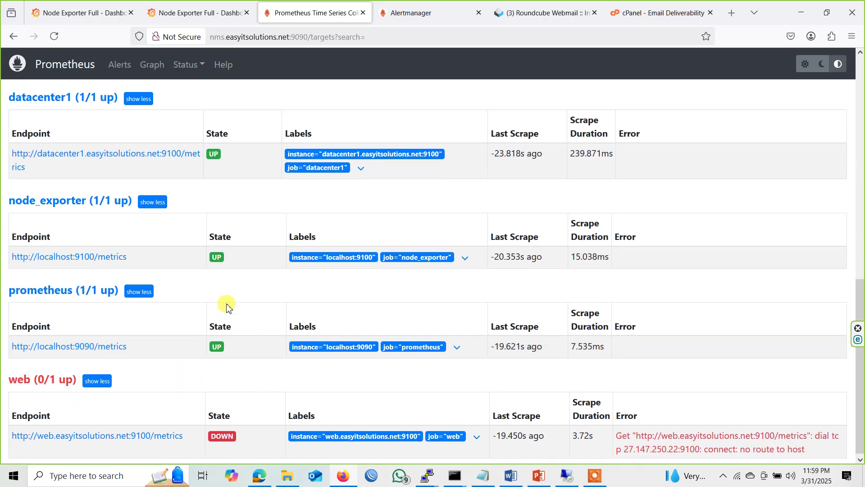
scroll(227, 307, up, 5)
click(206, 11)
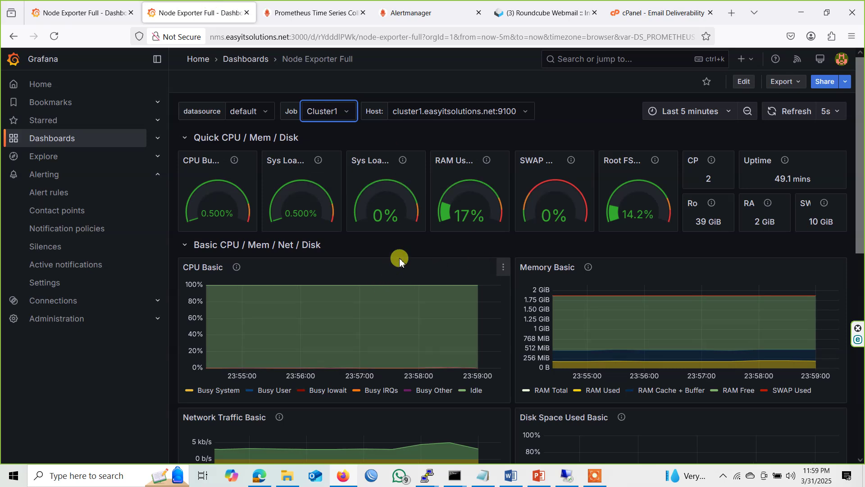
click(334, 113)
click(338, 149)
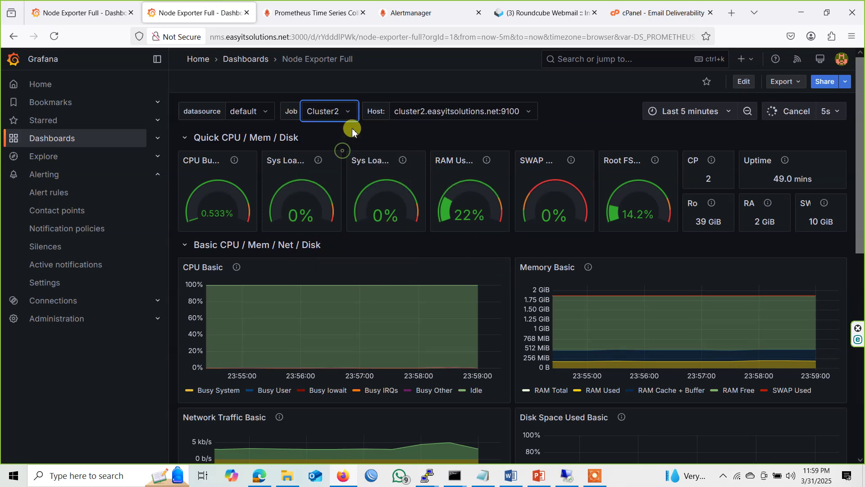
click(334, 109)
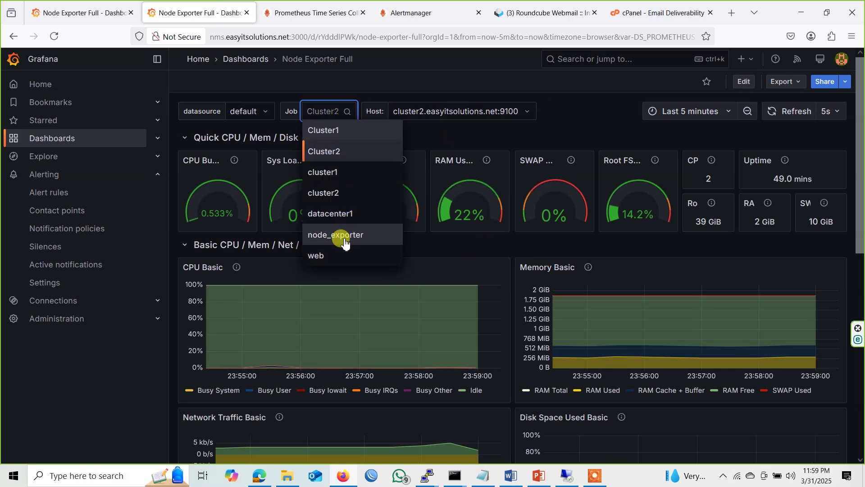
click(325, 255)
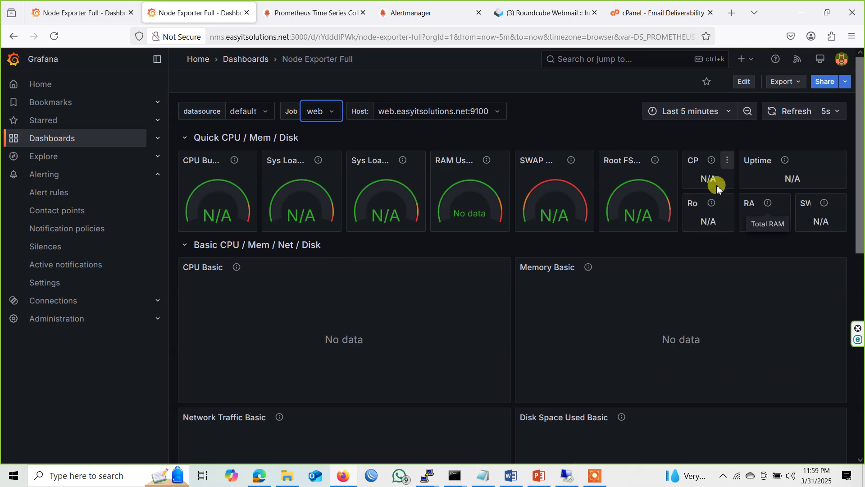
click(319, 111)
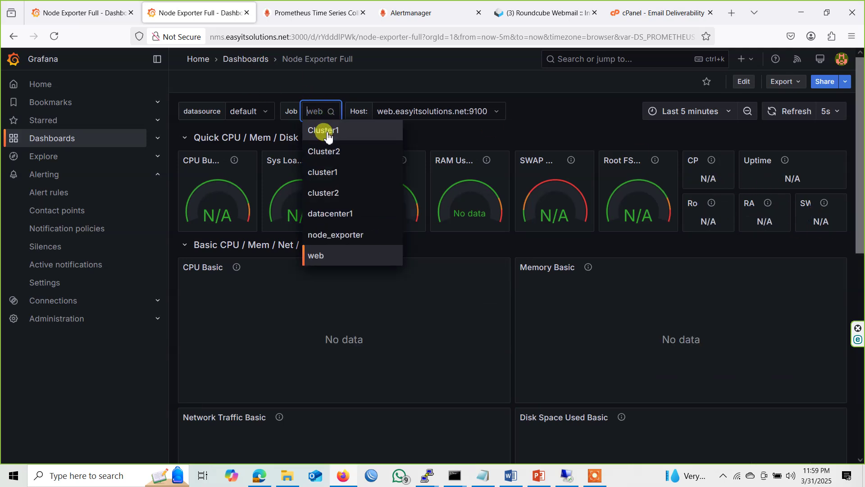
click(327, 132)
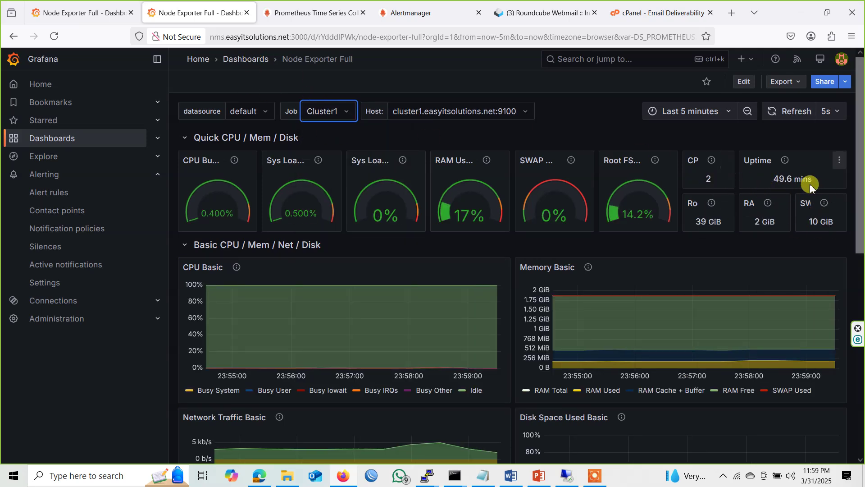
drag(768, 180, 812, 179)
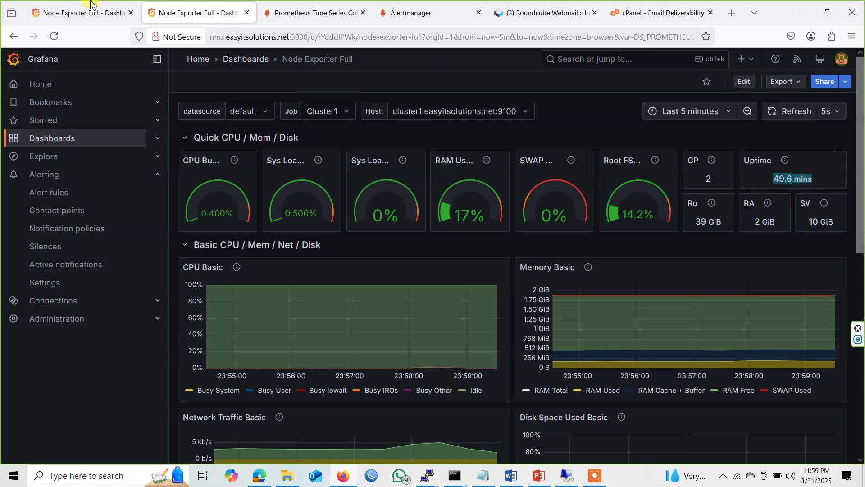
click(88, 3)
click(190, 13)
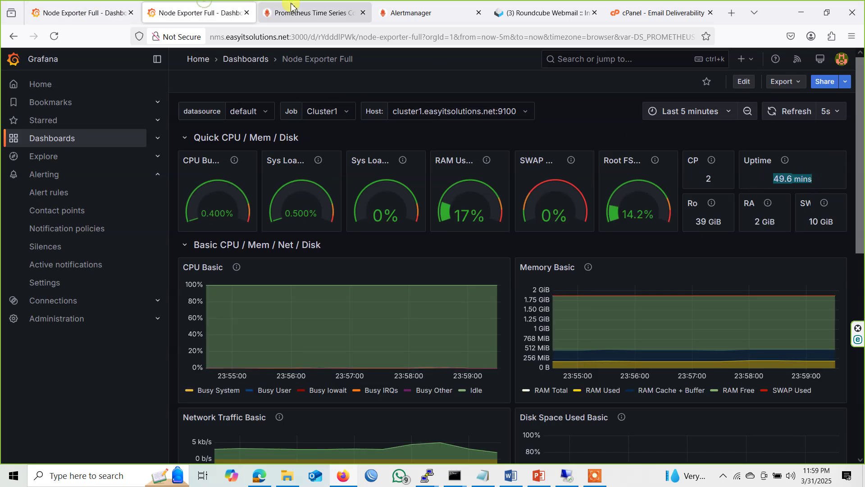
Reload the Prometheus targets page, then go to the Alerts list.
click(316, 11)
click(190, 67)
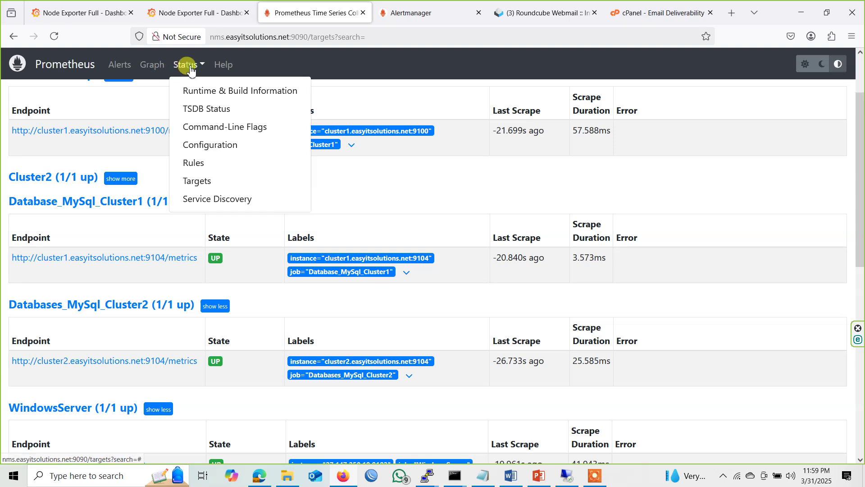
click(211, 182)
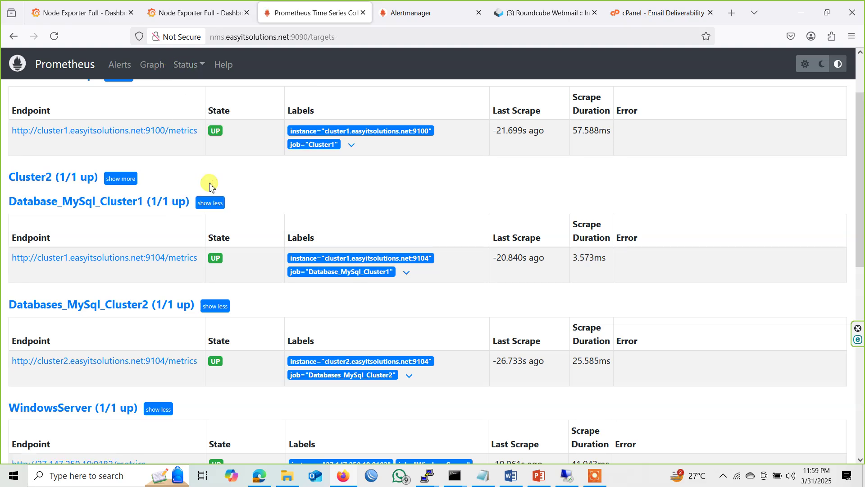
scroll(198, 158, up, 3)
click(152, 66)
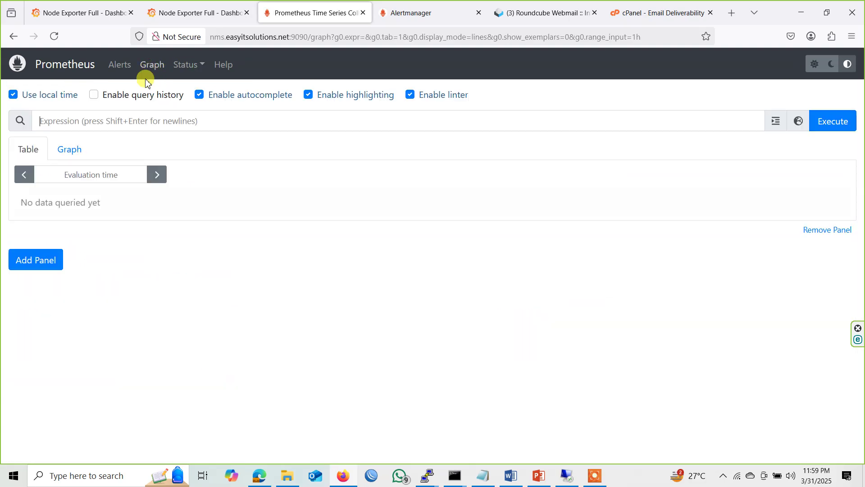
click(117, 65)
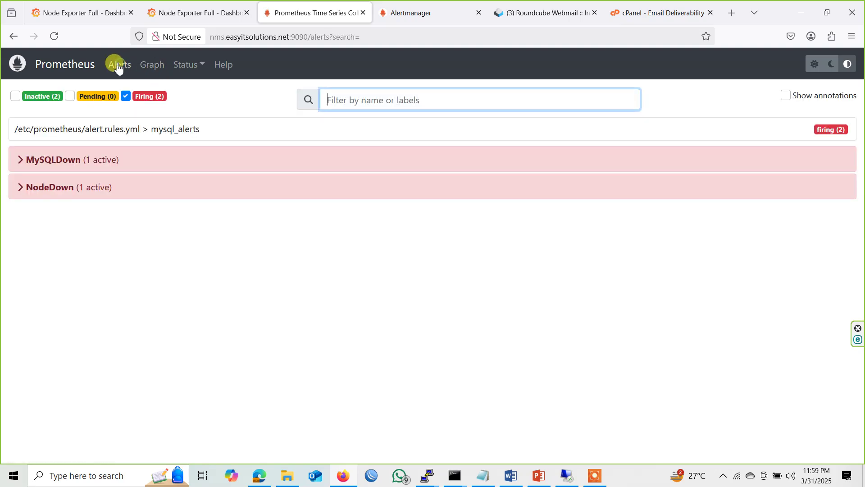
Expand MySQLDown (job Database_MySql_Cluster1) and NodeDown (instance web.easyitsolutions.net:9100) alert details.
click(21, 162)
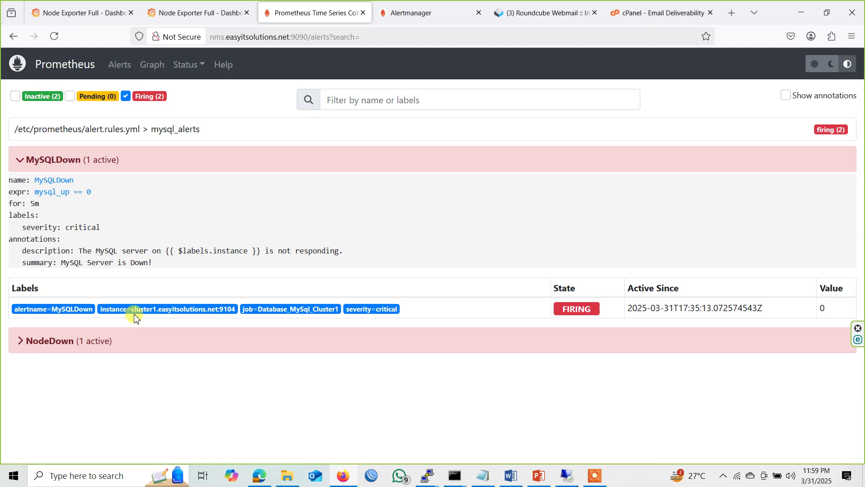
drag(127, 308, 340, 310)
click(22, 344)
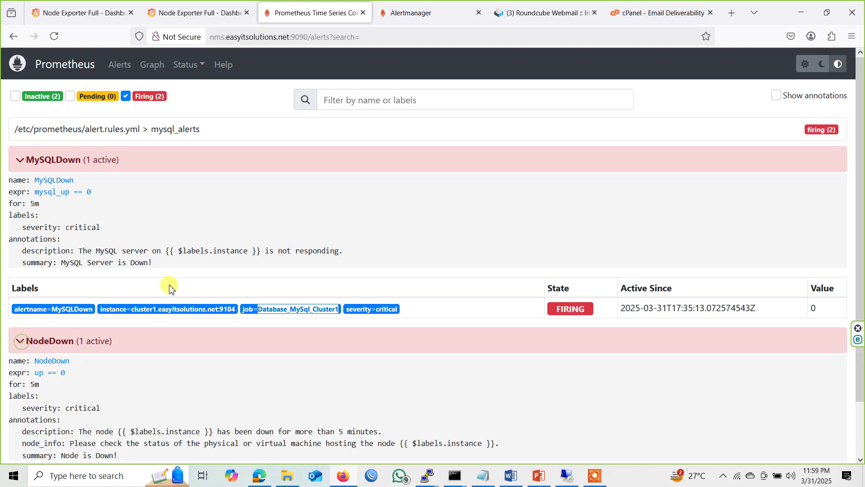
scroll(202, 310, down, 1)
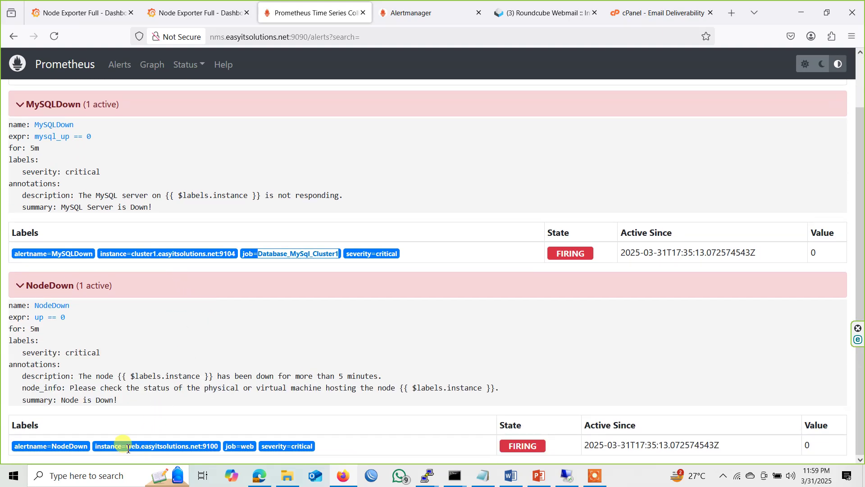
drag(128, 448, 203, 448)
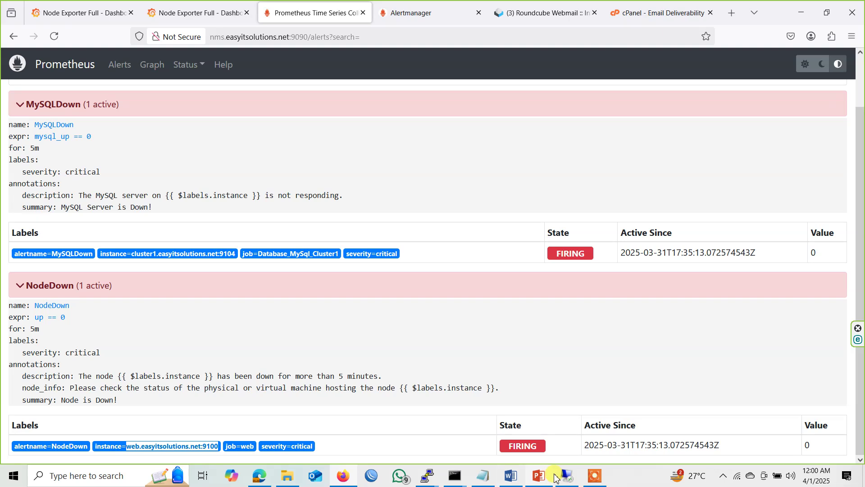
Open the MySQLDown alert email in Roundcube and follow its View In Alertmanager link.
click(595, 475)
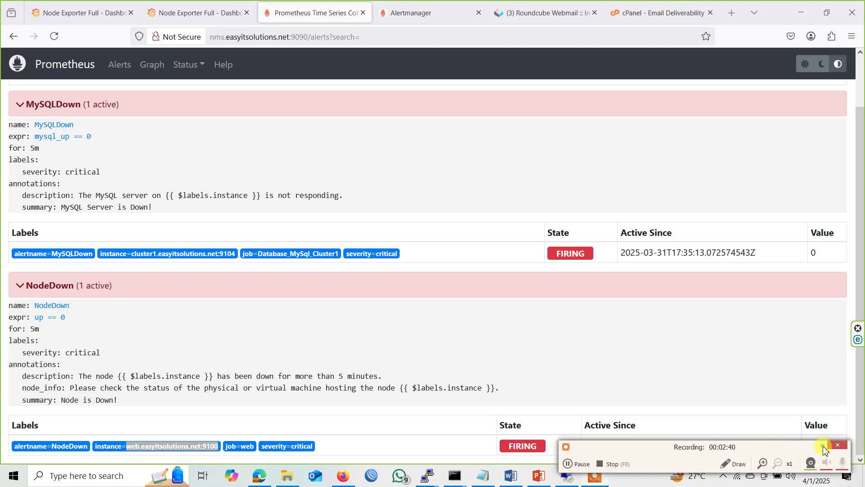
click(823, 448)
click(510, 12)
click(238, 144)
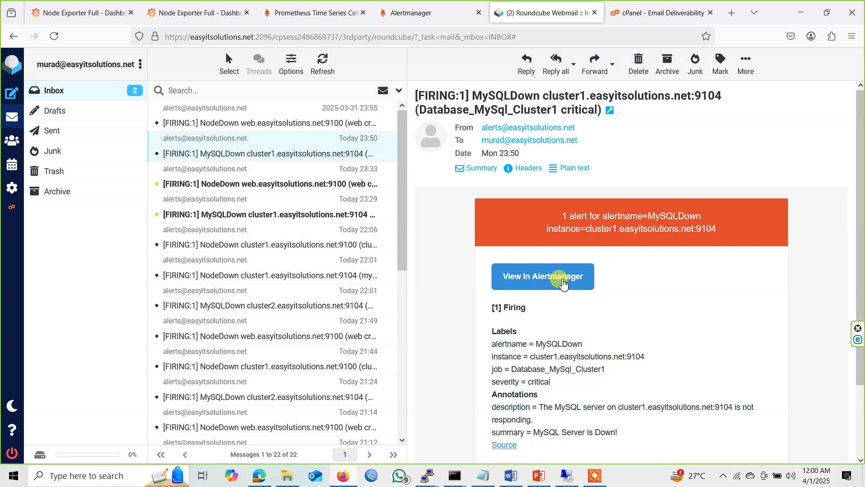
click(563, 283)
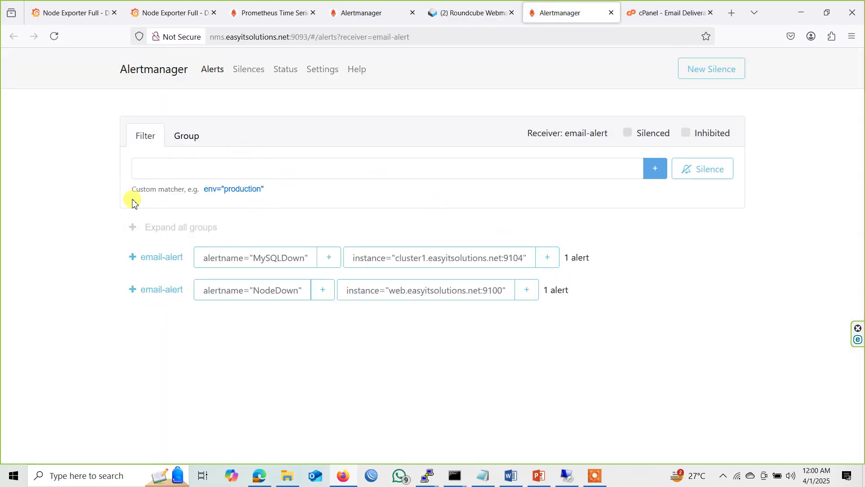
Force off the cluster2.easyitsolutions.net VM, then minimize the Remote Desktop window.
click(563, 478)
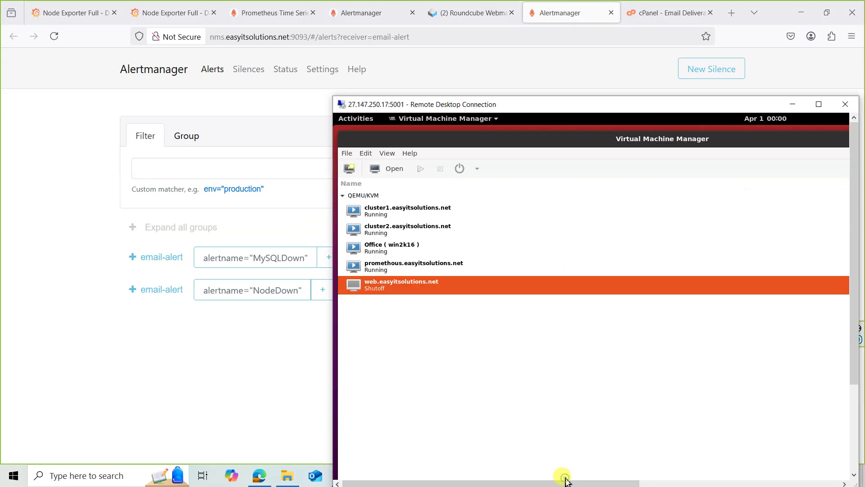
click(430, 215)
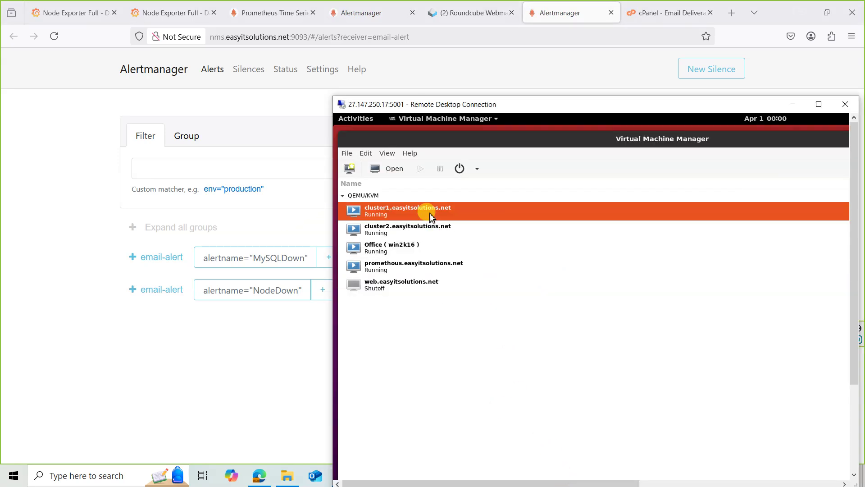
click(415, 233)
right_click(414, 233)
mouse_move(473, 263)
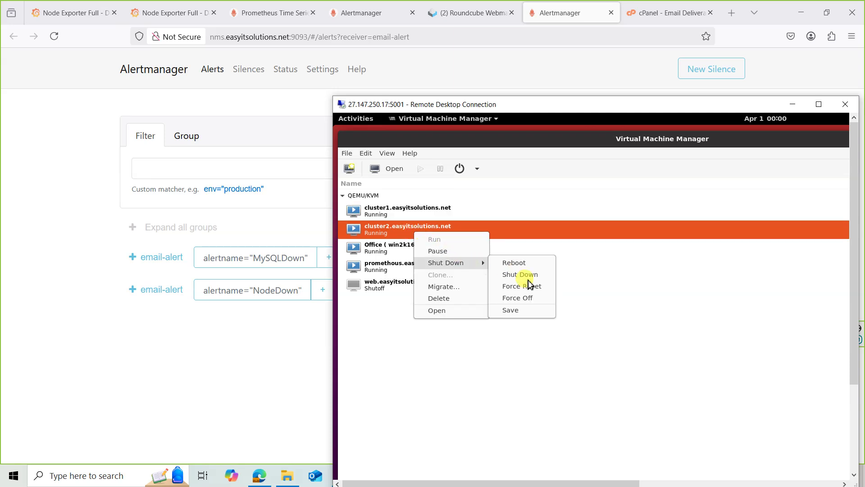
click(528, 298)
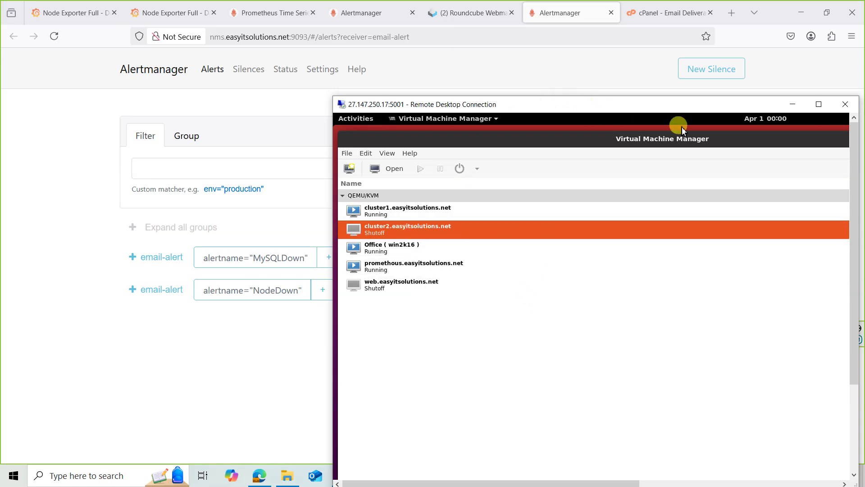
click(792, 104)
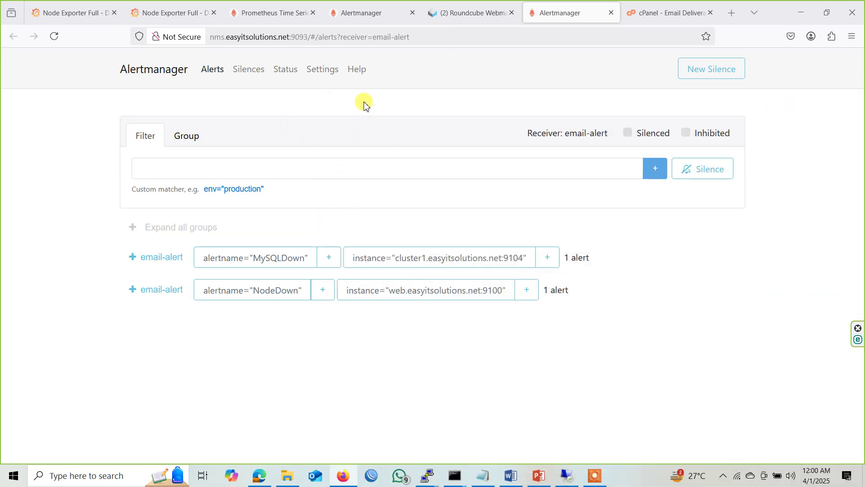
Refresh the Roundcube inbox repeatedly; it still shows 22 messages and no new alerts.
click(465, 11)
click(322, 65)
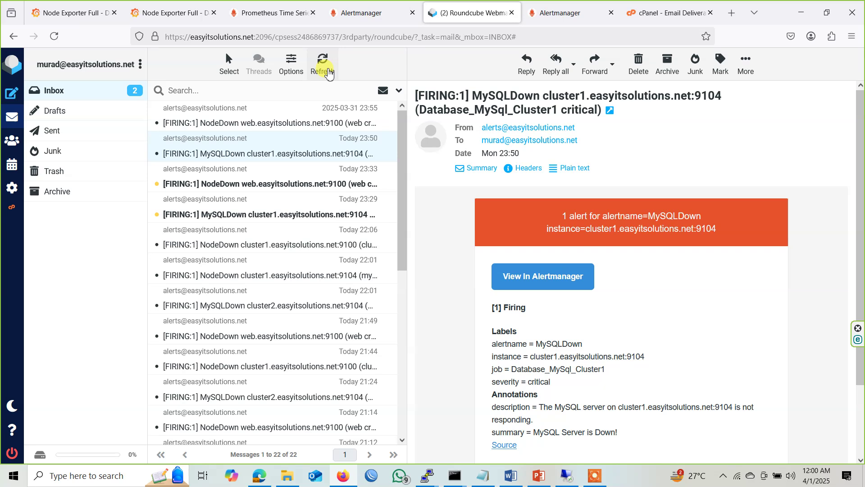
click(328, 71)
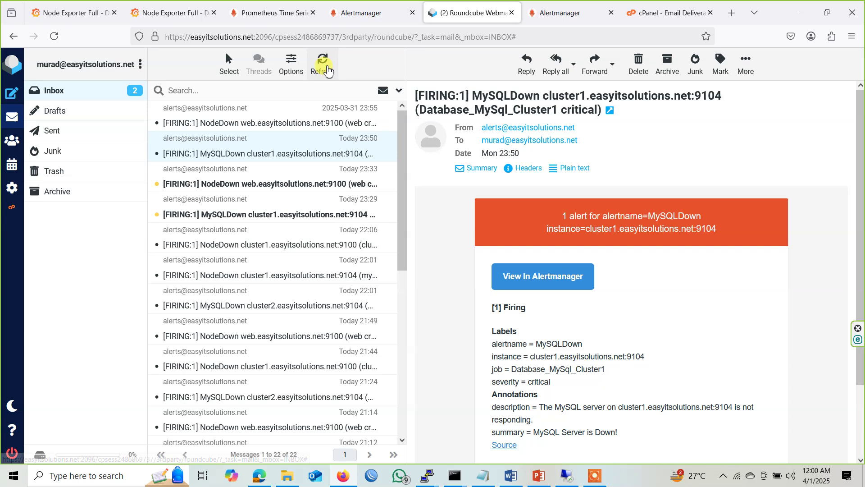
click(328, 70)
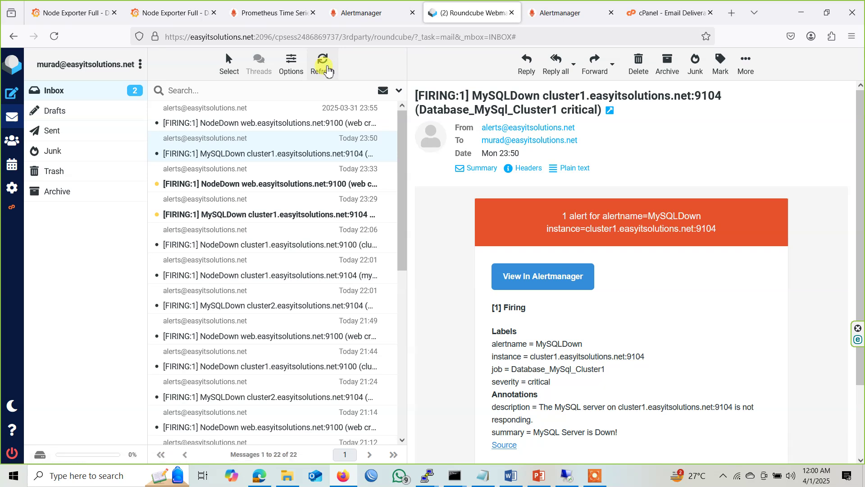
click(327, 70)
click(328, 69)
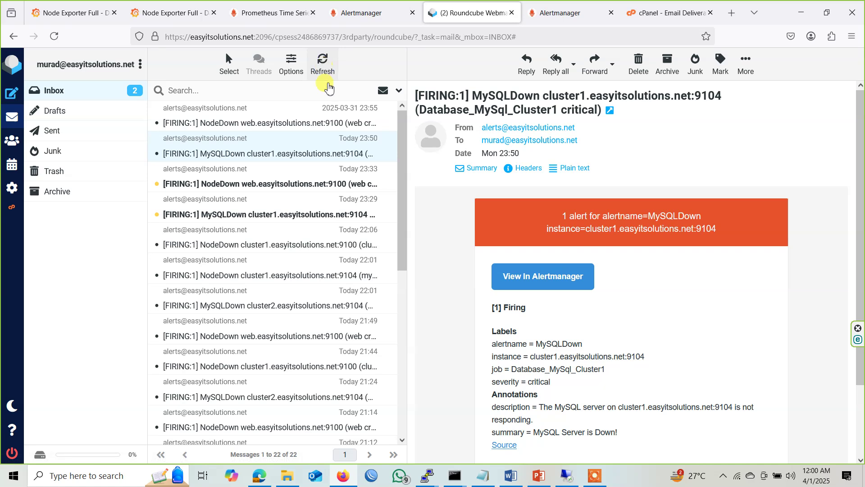
click(328, 65)
click(328, 65)
click(328, 65)
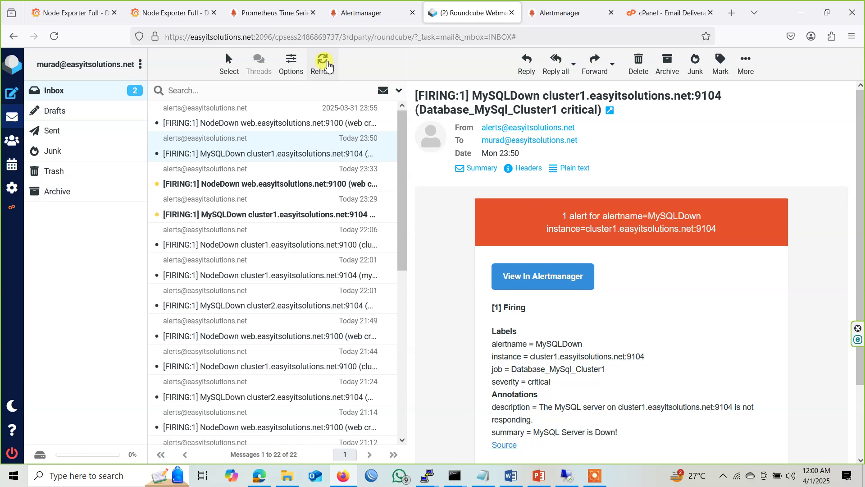
Dismiss the PuTTY fatal error and restart the dropped root@nms session.
mouse_move(430, 481)
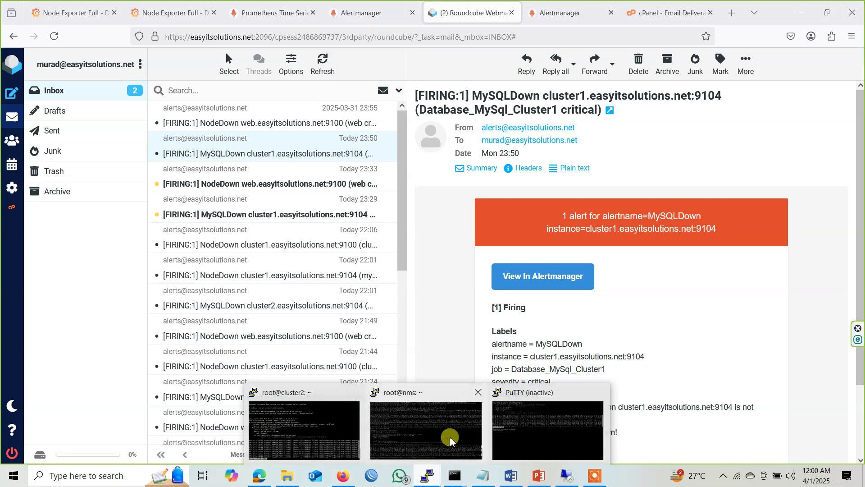
click(450, 437)
click(511, 294)
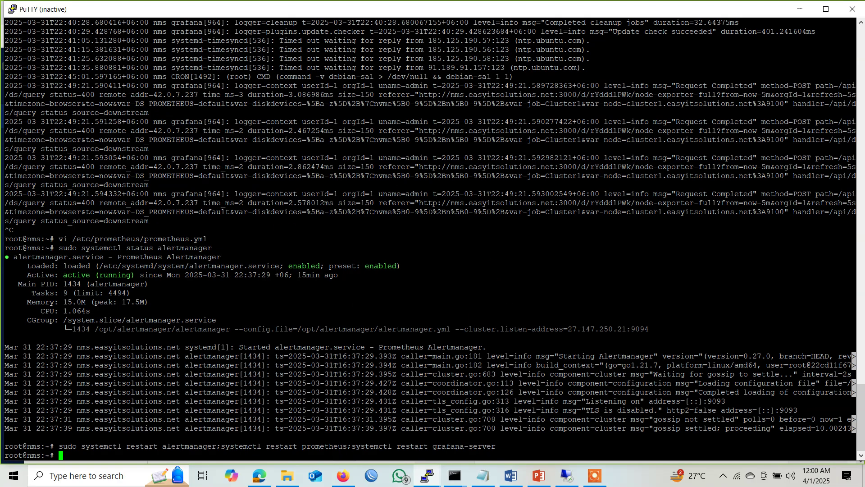
click(10, 8)
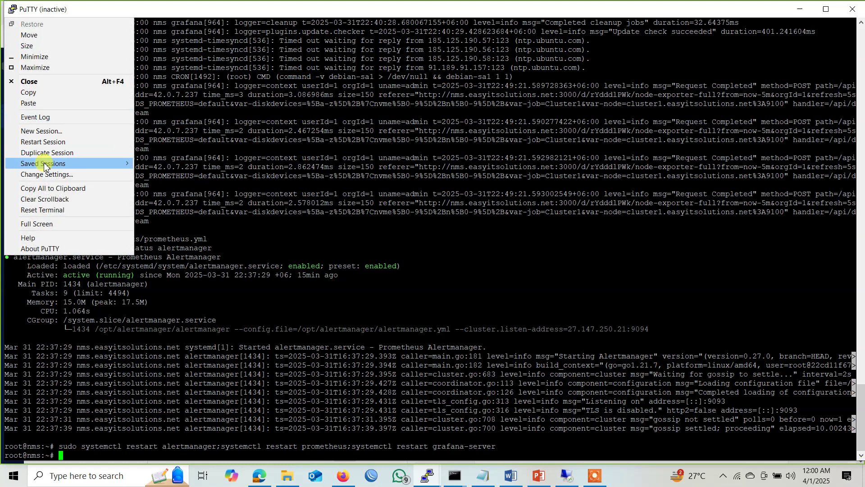
click(43, 143)
Log back in as root and rerun tail -f /var/log/syslog.
text(root)
key(Return)
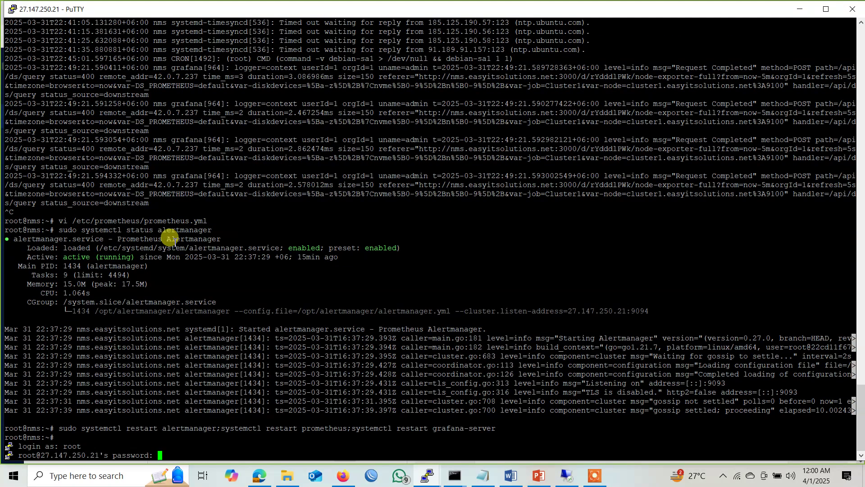
key(Return)
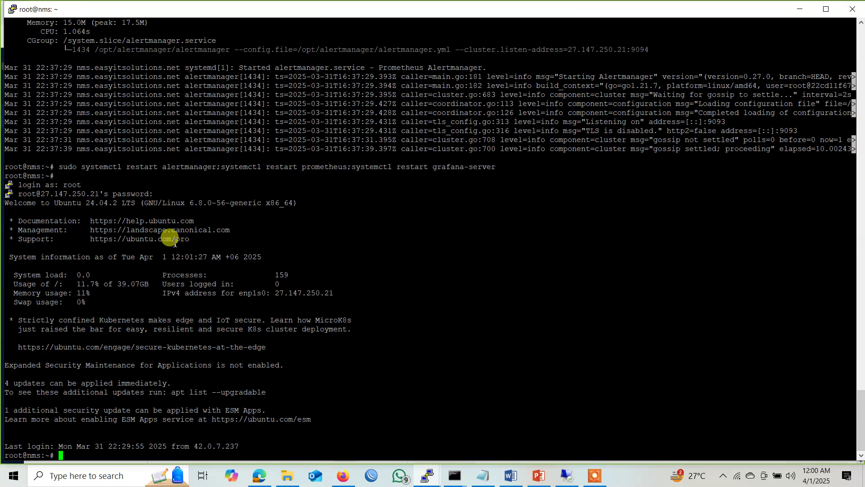
key(Up)
key(Up)
key(Up)
key(Up)
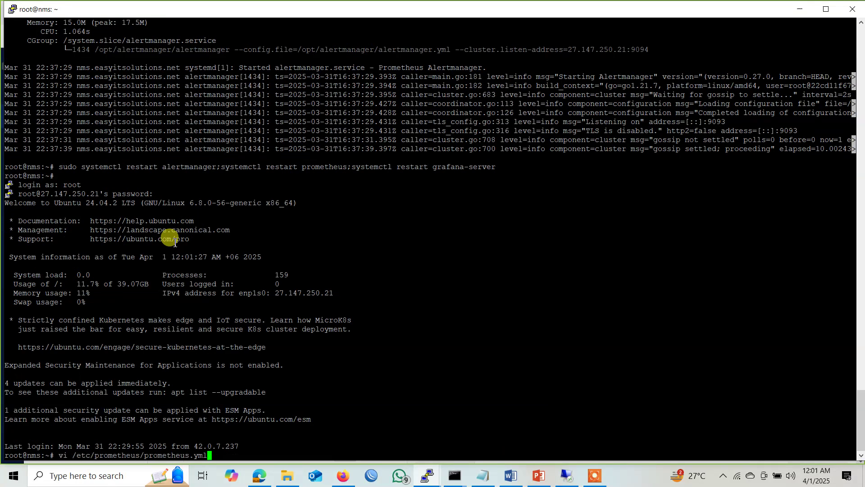
key(Return)
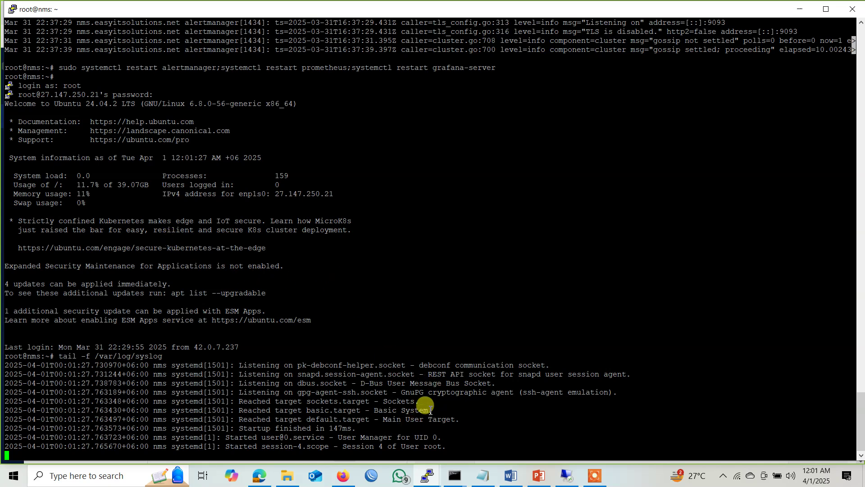
Narrow the PuTTY window beside the browser and refresh Roundcube; still 22 messages.
click(356, 479)
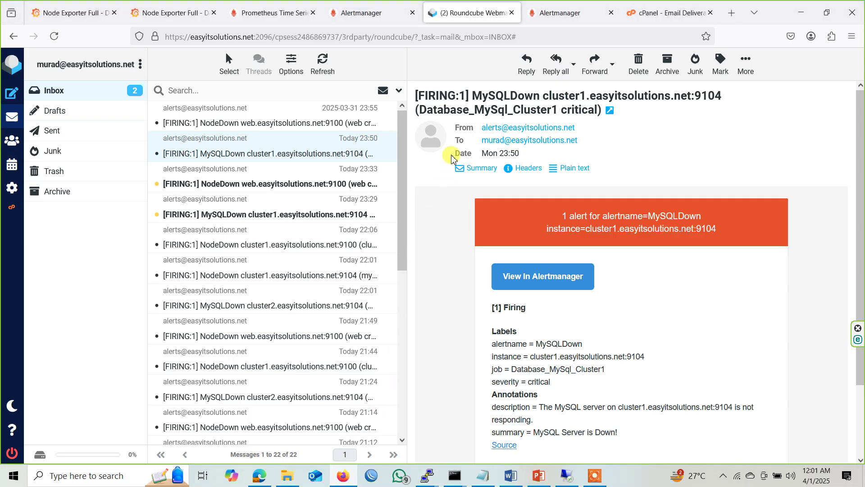
click(322, 64)
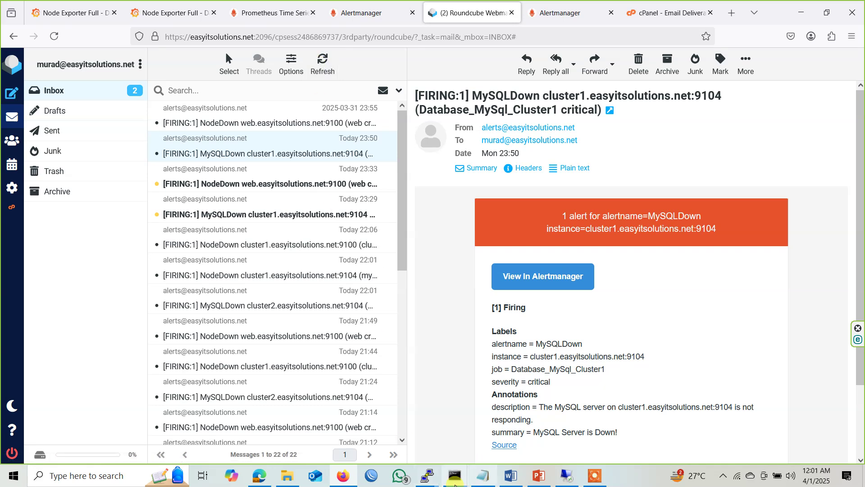
mouse_move(432, 478)
click(390, 437)
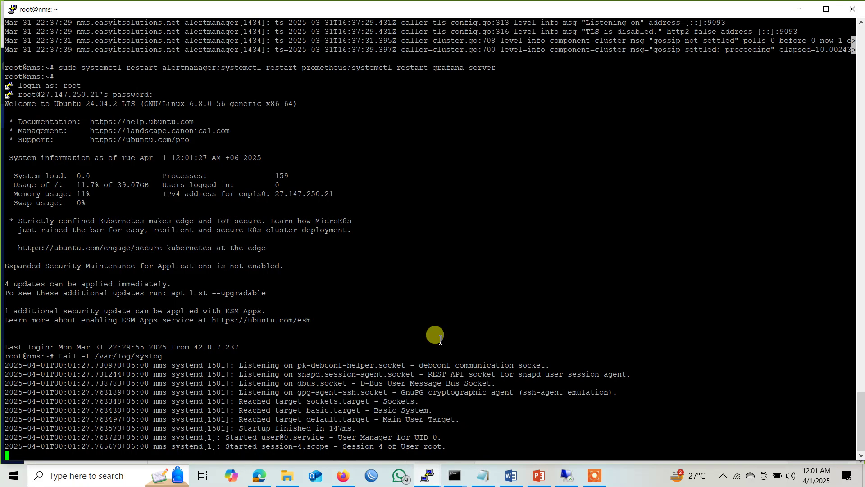
drag(2, 438, 20, 444)
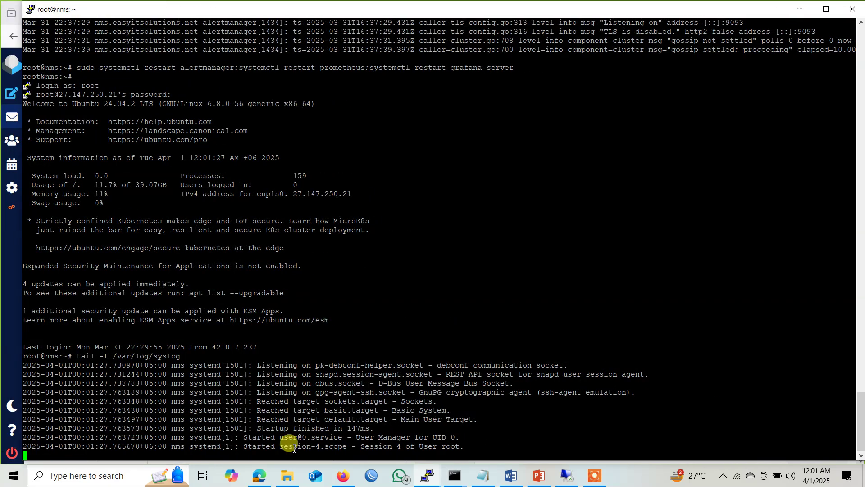
click(340, 476)
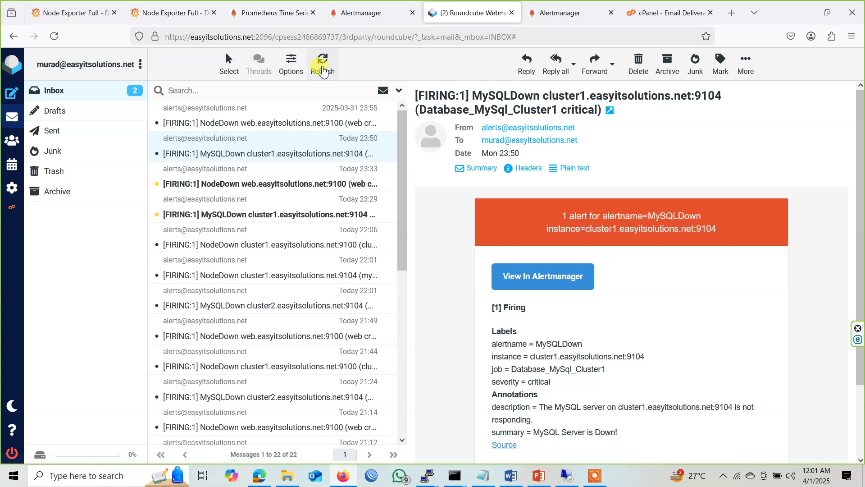
click(323, 70)
Open Prometheus Status > Targets and expand Cluster2 to show its DOWN endpoint, then return to Roundcube.
click(174, 13)
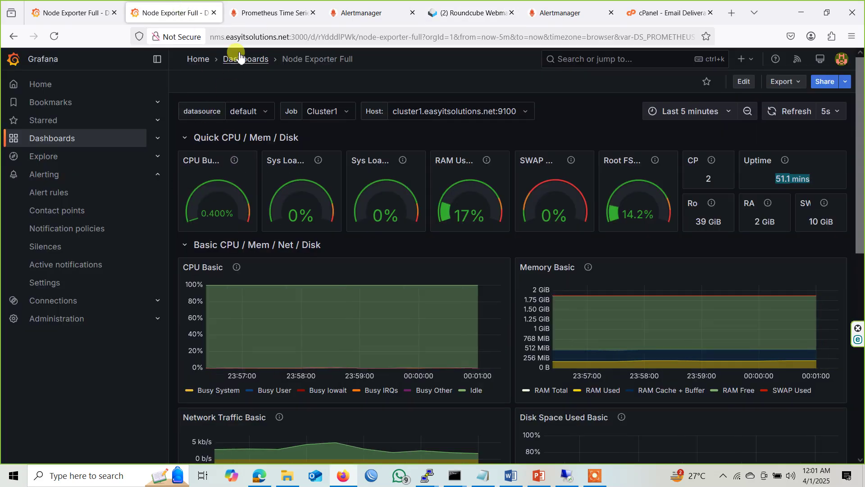
click(246, 13)
click(119, 65)
click(195, 74)
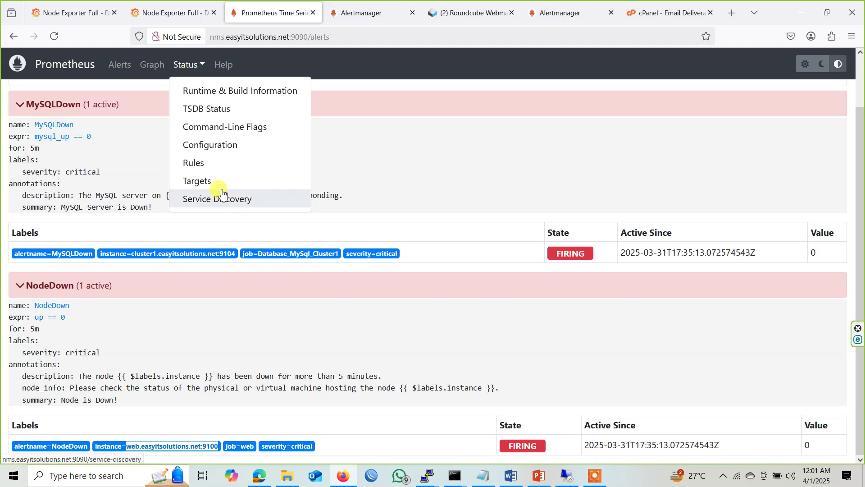
click(216, 180)
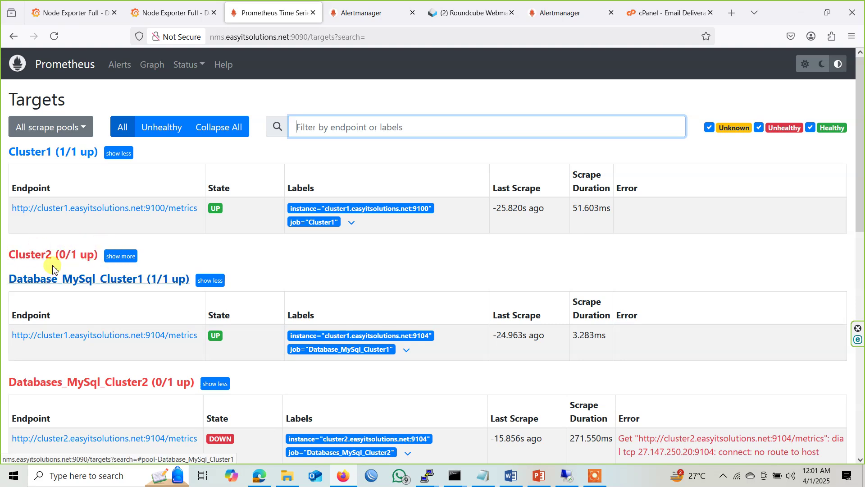
click(116, 256)
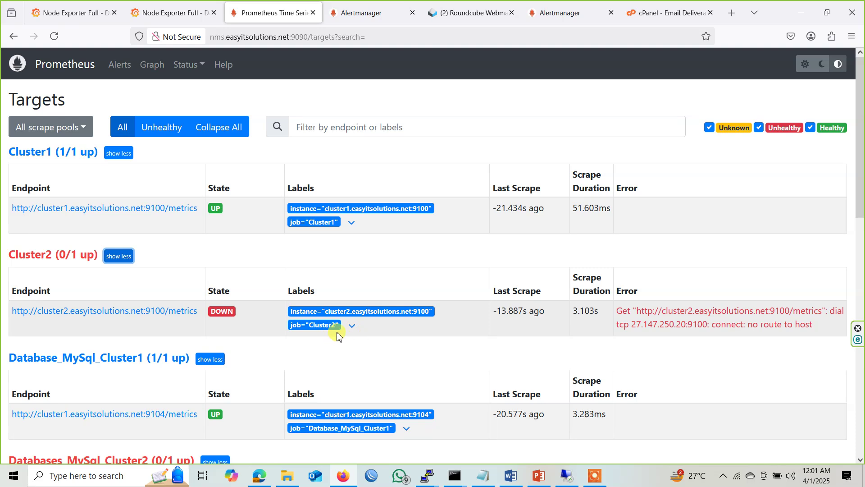
scroll(256, 328, down, 6)
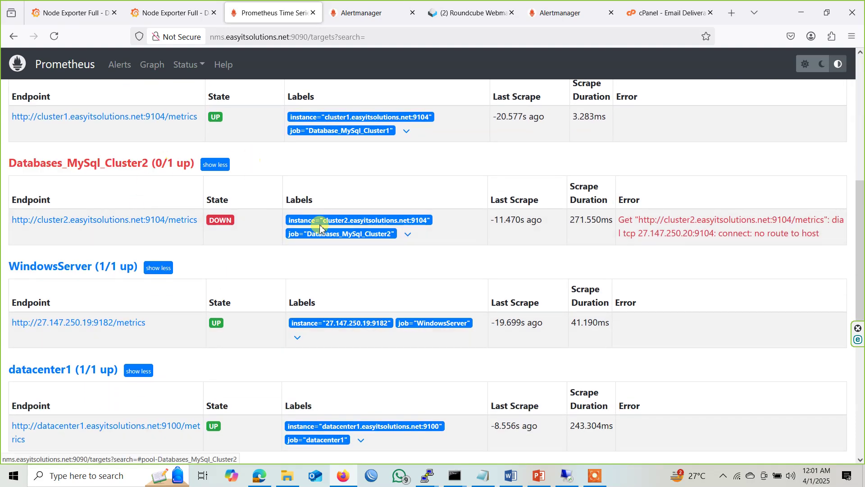
click(464, 13)
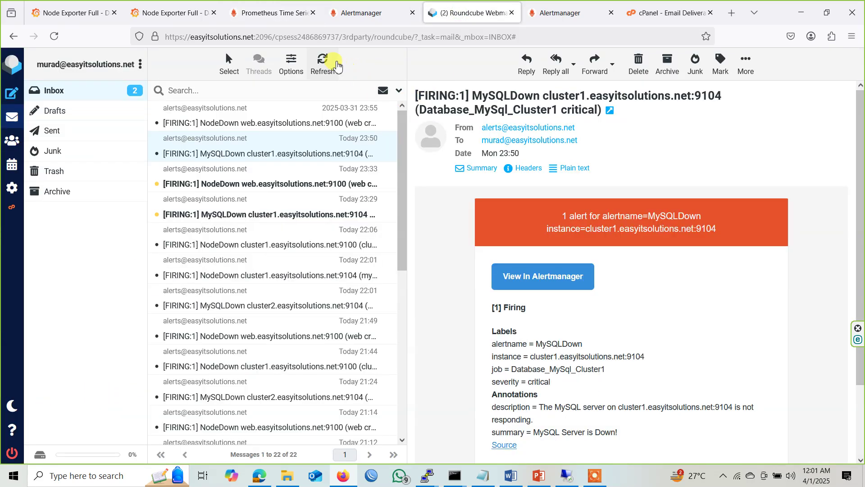
Refresh the inbox, then review Alertmanager's status page and email receiver configuration.
click(337, 66)
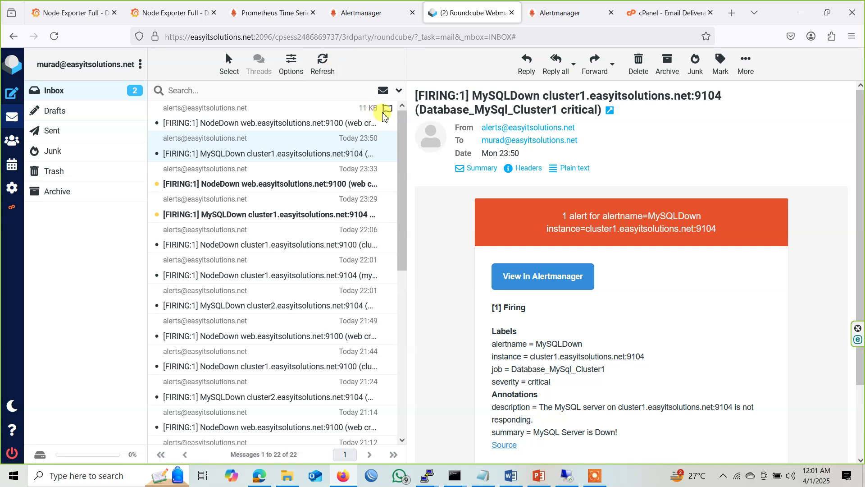
click(356, 13)
click(229, 74)
click(278, 76)
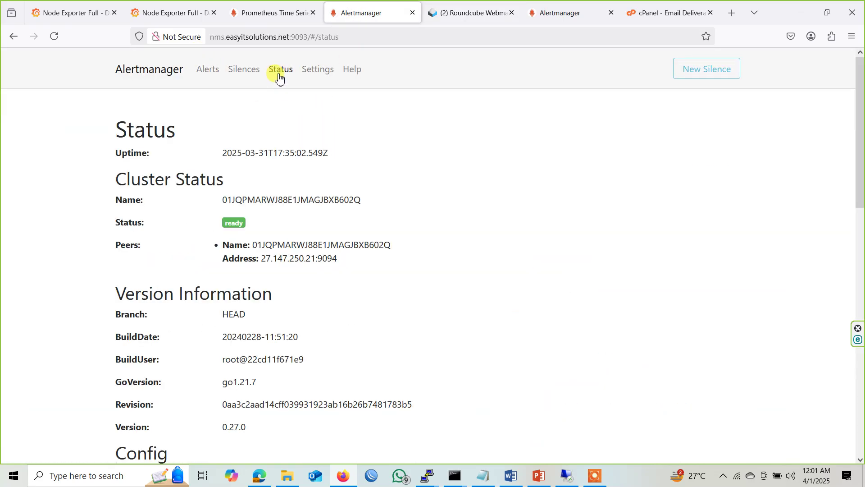
scroll(280, 245, down, 15)
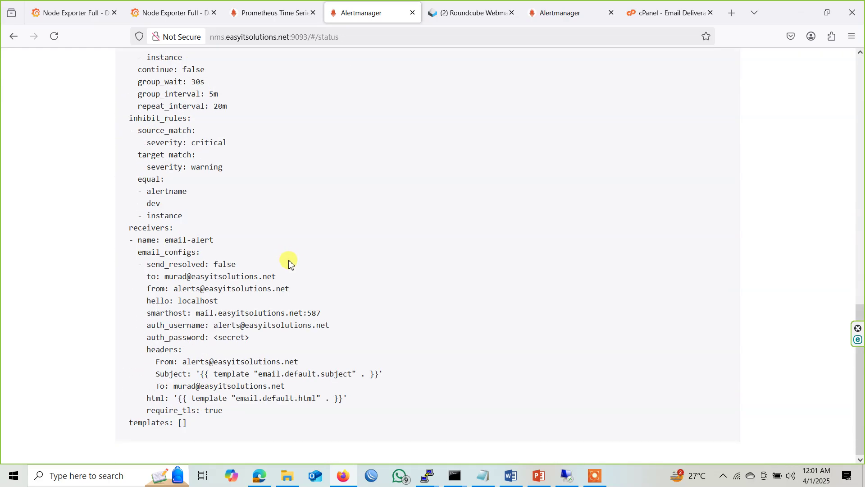
scroll(289, 264, up, 15)
Glance at the Prometheus targets, then refresh the Roundcube inbox again.
click(253, 18)
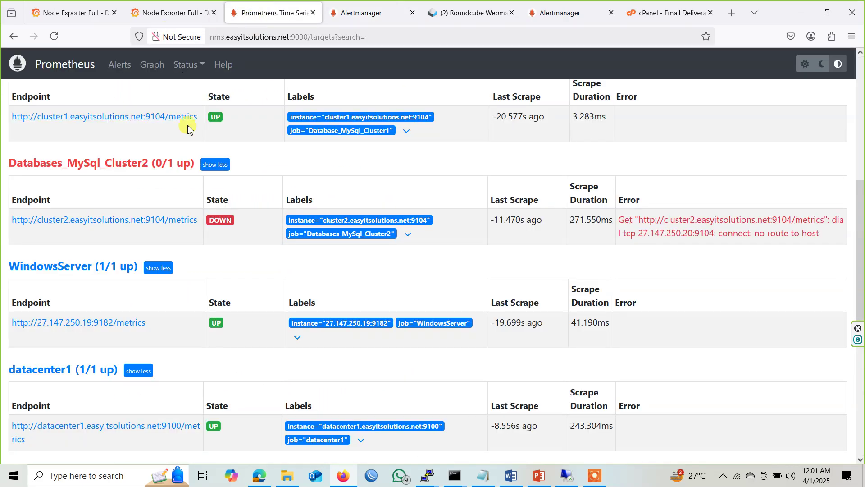
scroll(232, 189, up, 4)
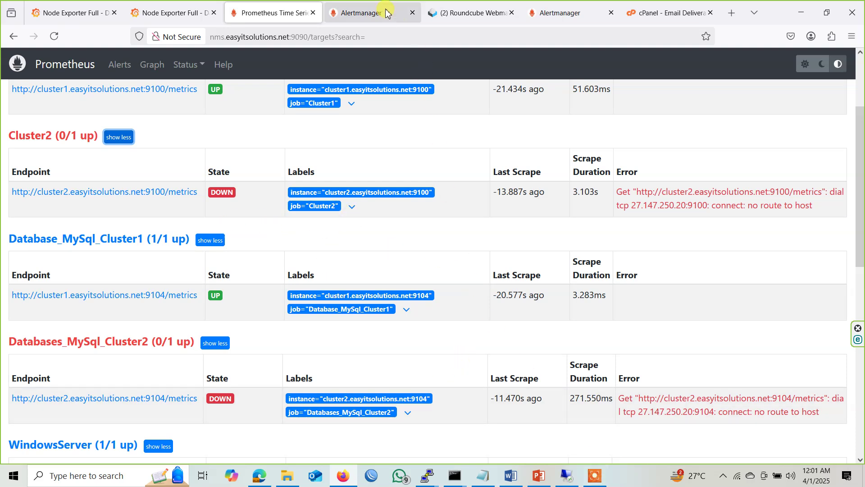
click(494, 10)
click(322, 65)
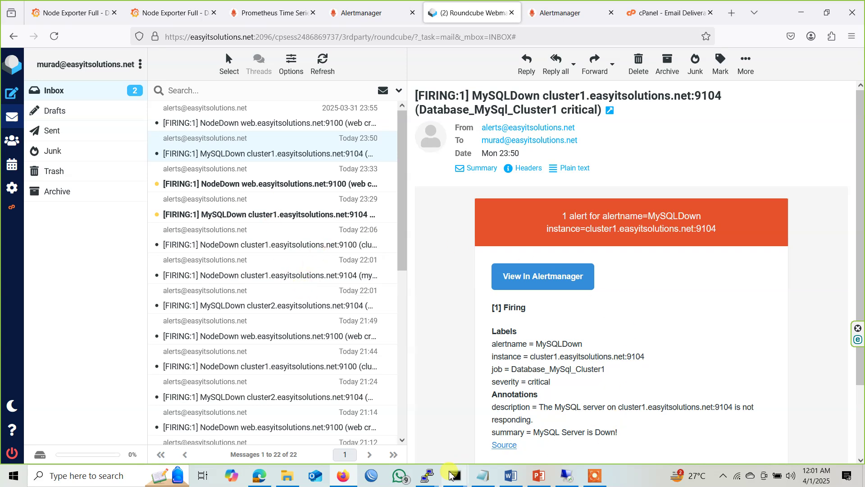
Select the newest syslog line in the monitoring server's PuTTY terminal.
click(591, 476)
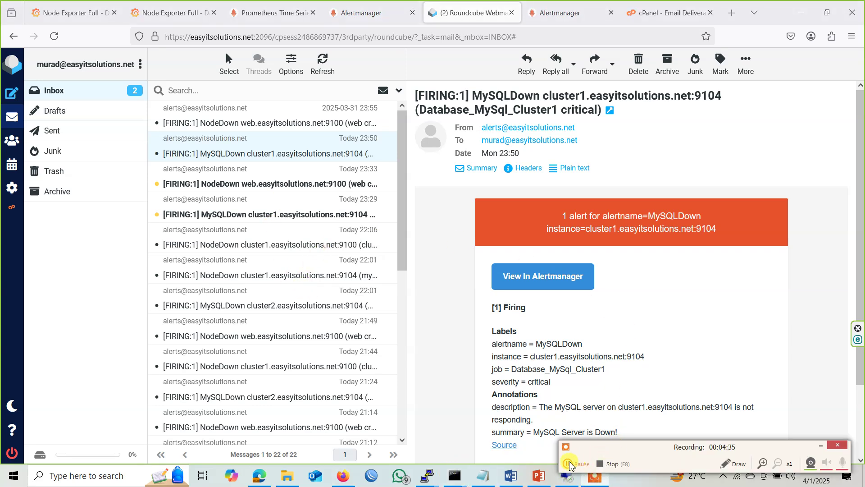
click(575, 464)
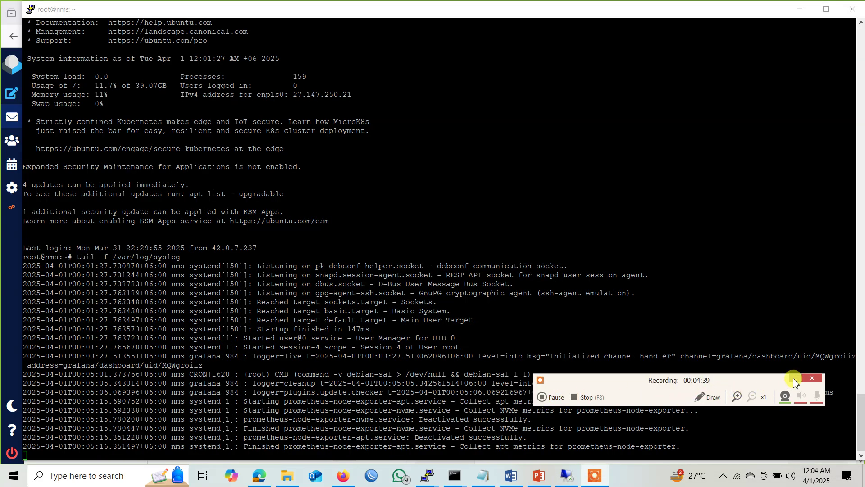
click(63, 447)
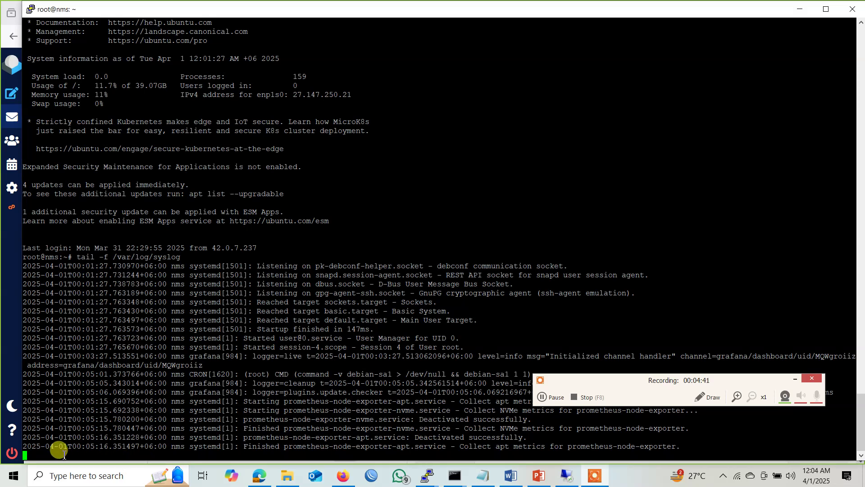
click(793, 379)
drag(28, 447, 667, 447)
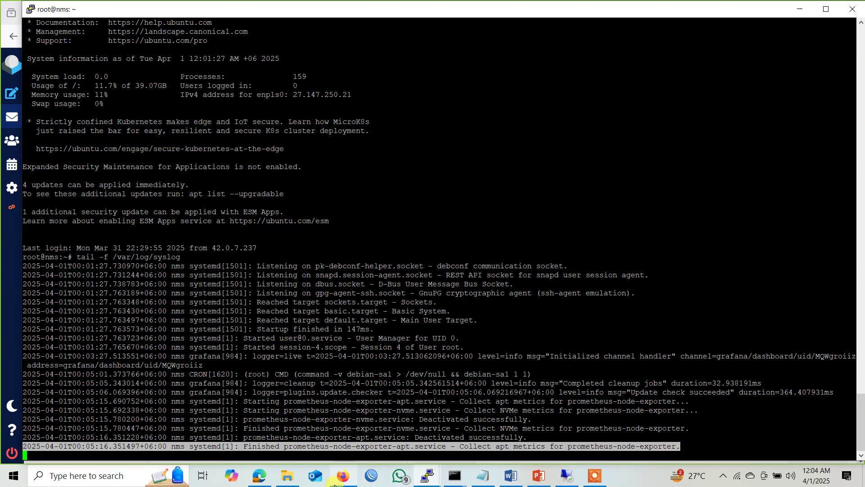
Reload the Prometheus targets page, then return to the Roundcube alert inbox.
click(352, 480)
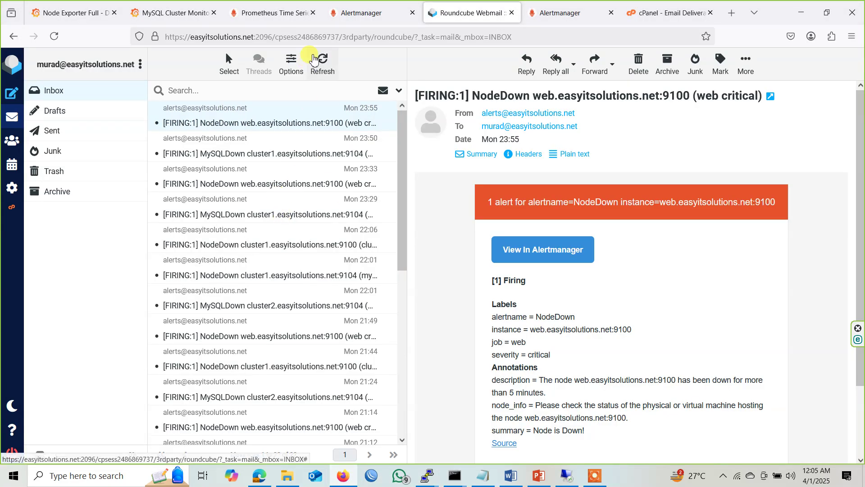
click(363, 13)
click(271, 13)
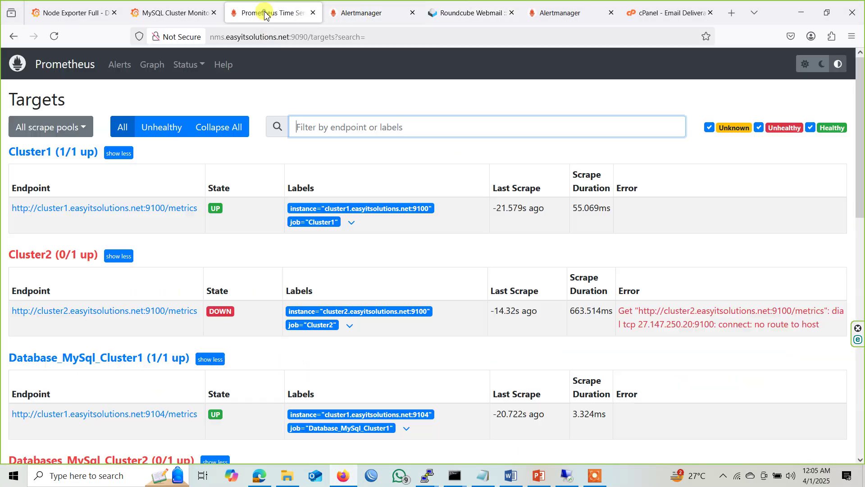
click(54, 36)
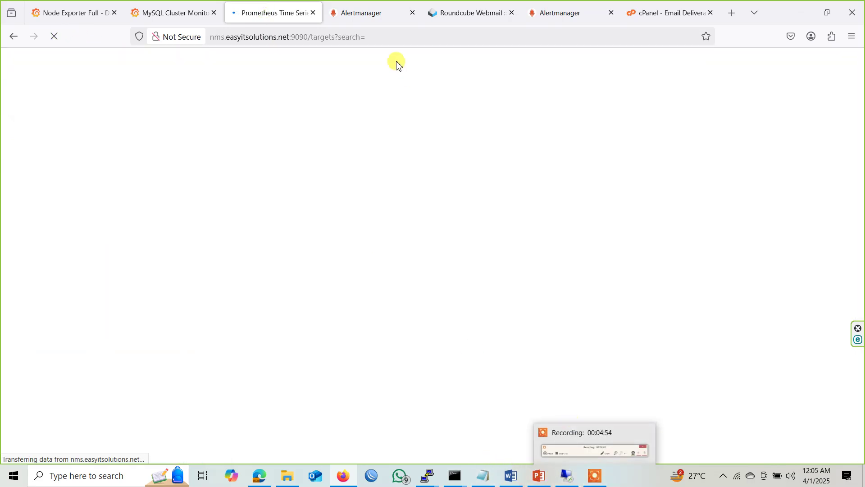
click(369, 15)
click(434, 13)
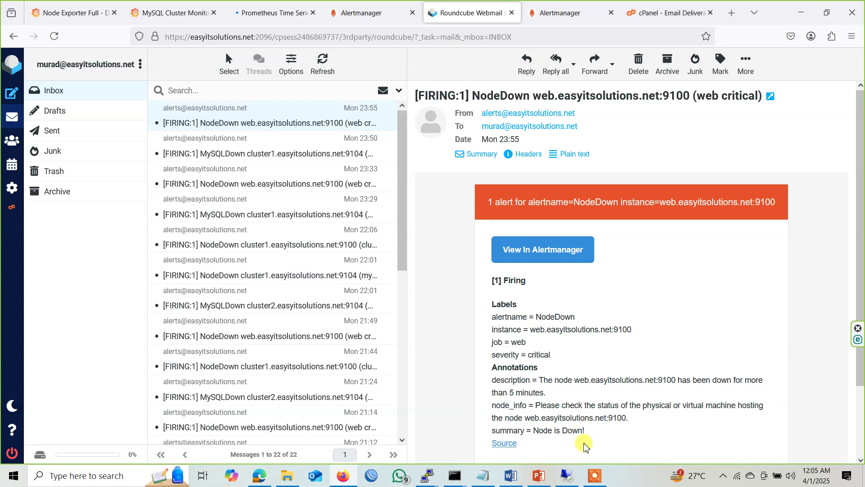
Open the cluster2 :9100 NodeDown email and highlight its Cluster2 job and instance values.
click(595, 475)
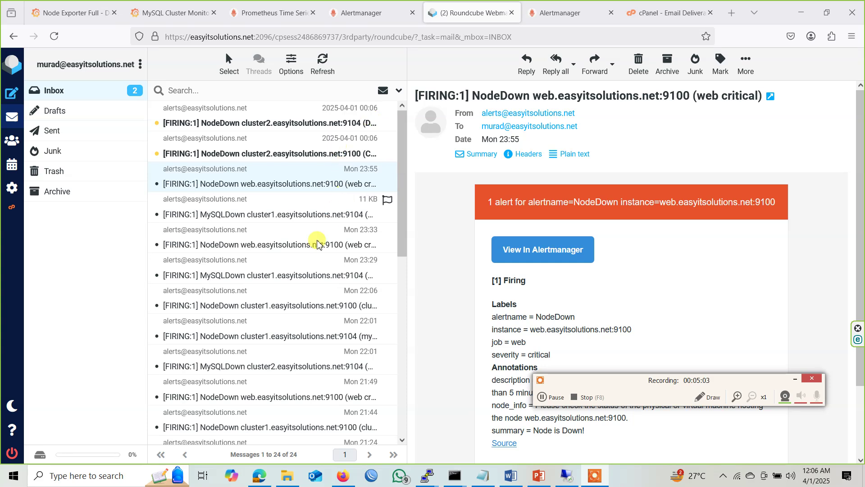
click(280, 155)
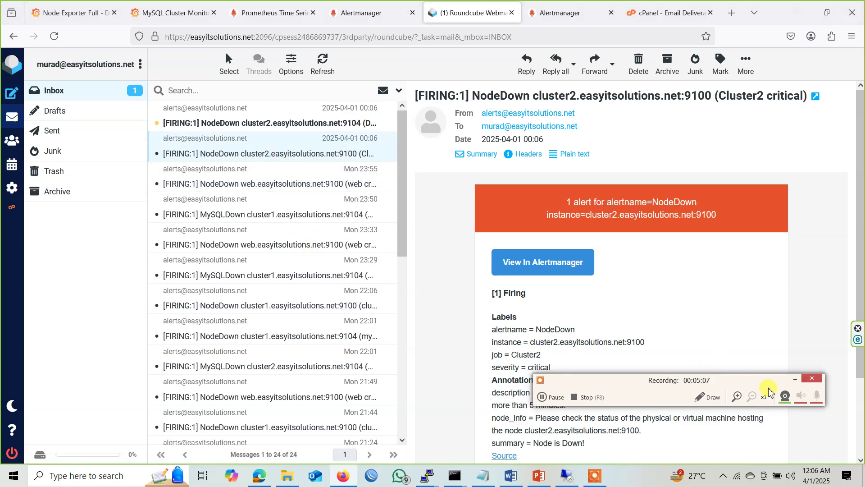
click(793, 380)
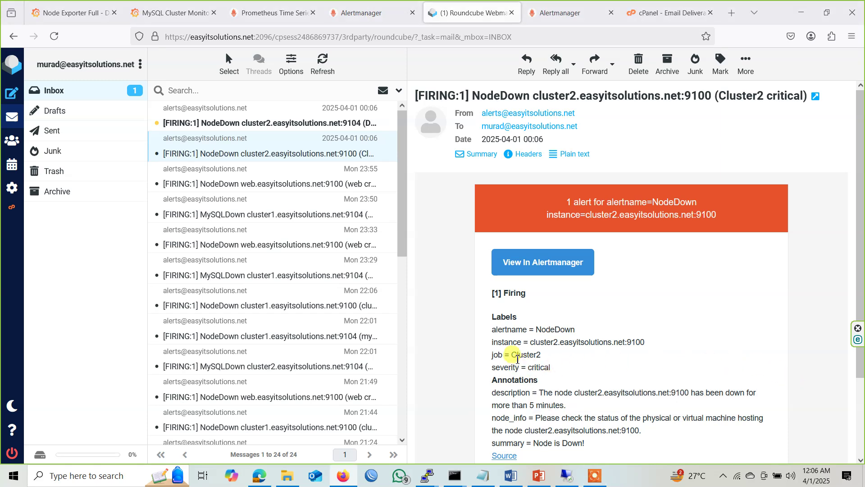
drag(513, 354, 562, 357)
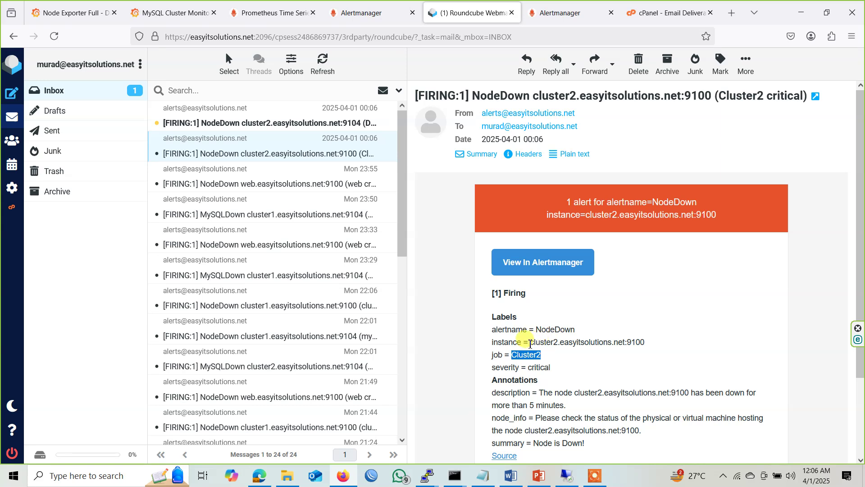
drag(531, 343, 649, 343)
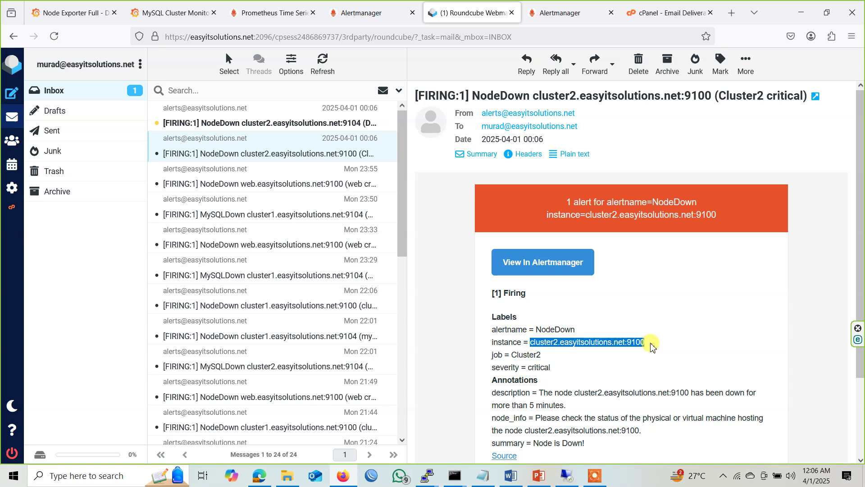
Open the newer cluster2 :9104 alert email and highlight job value Databases_MySql_Cluster2.
click(220, 118)
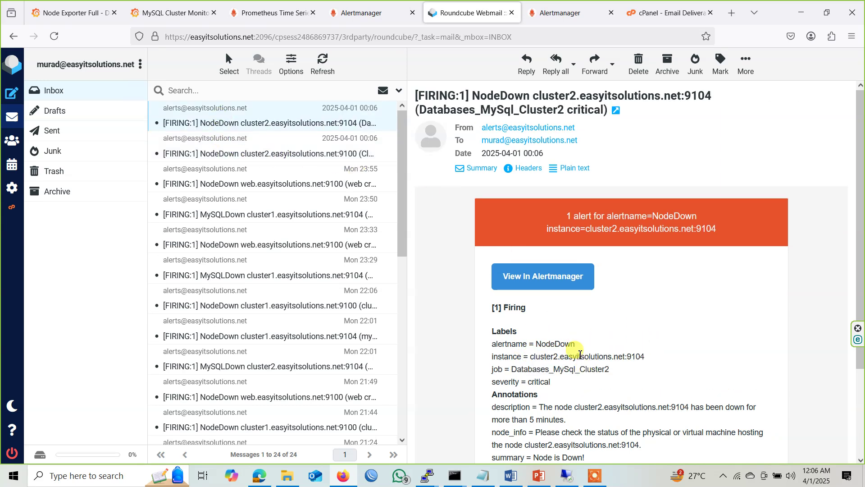
scroll(564, 342, down, 2)
drag(515, 312, 624, 313)
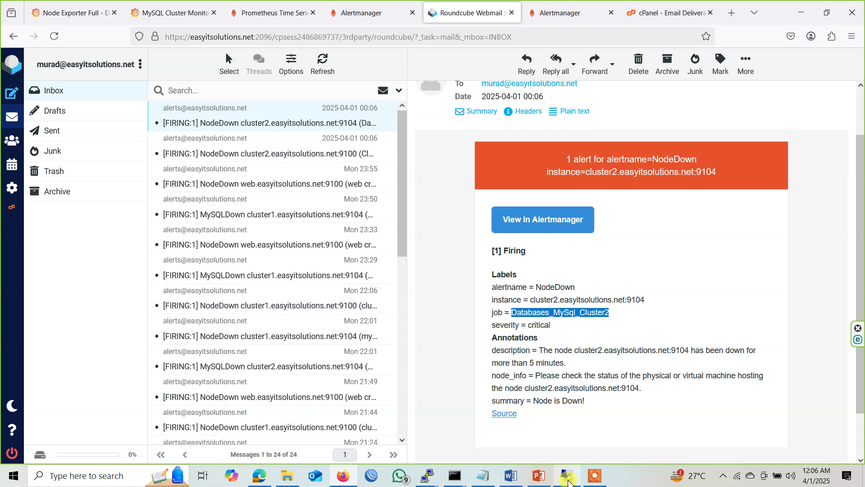
click(569, 481)
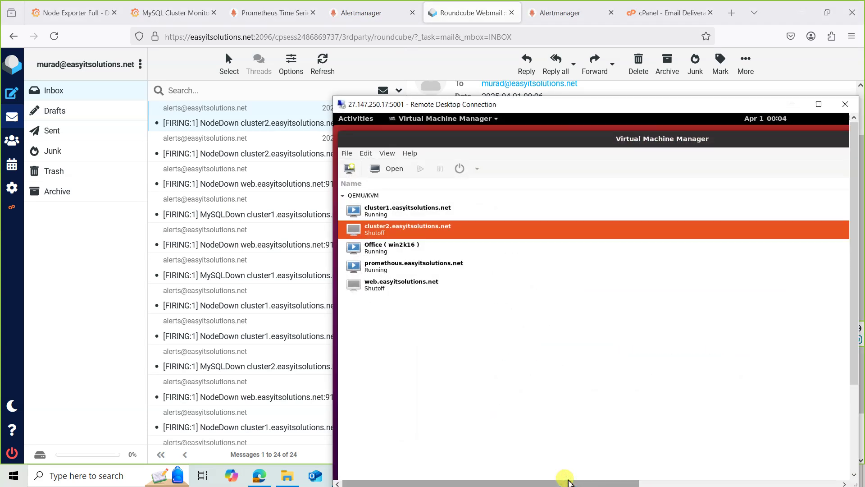
Run the shut-off cluster2 and web.easyitsolutions.net virtual machines.
right_click(471, 228)
click(496, 234)
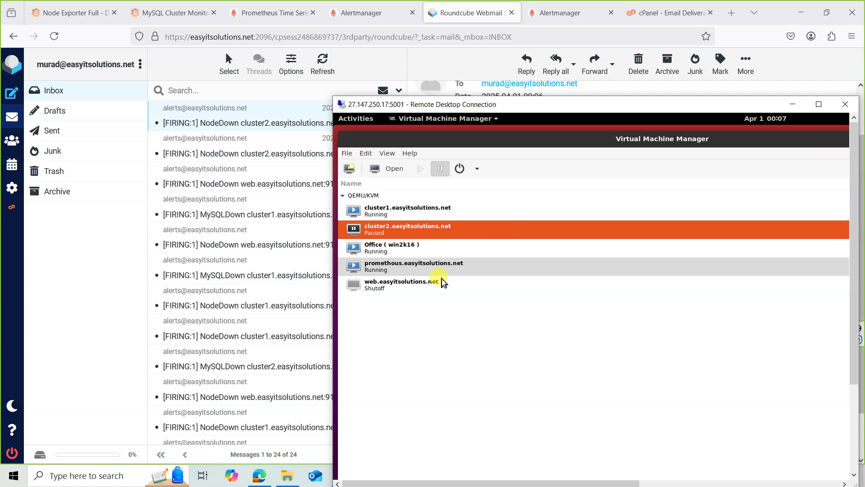
click(440, 284)
right_click(439, 283)
click(460, 291)
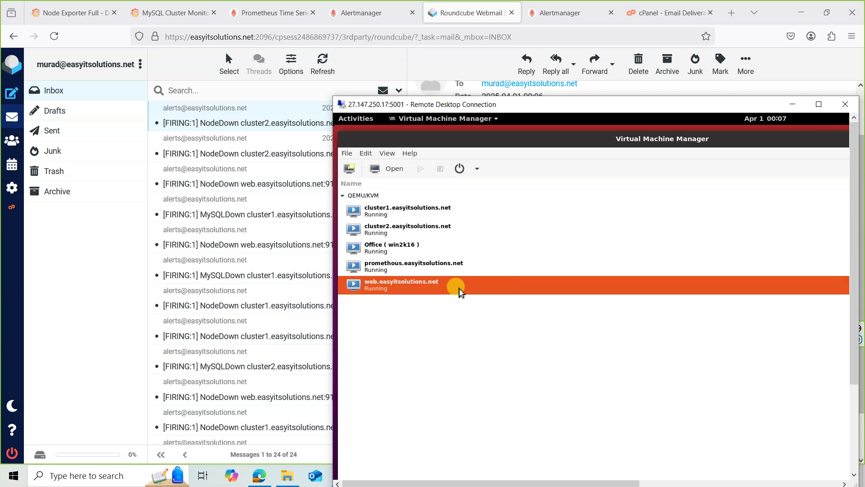
click(608, 18)
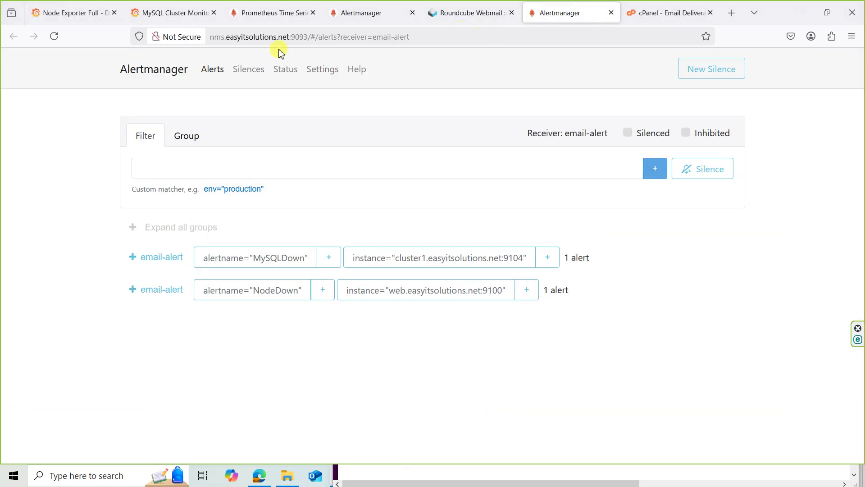
Reload Alertmanager to four alerts and highlight the cluster1 and cluster2 instance addresses.
click(54, 36)
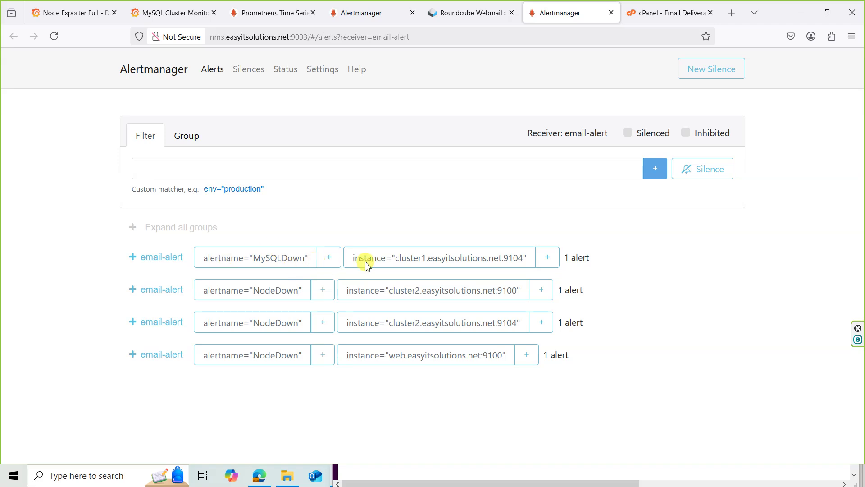
drag(395, 257, 525, 259)
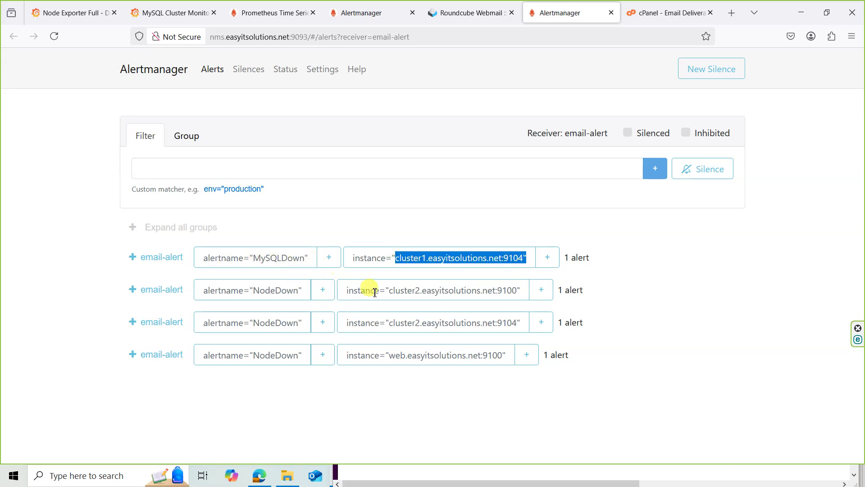
drag(396, 294, 501, 293)
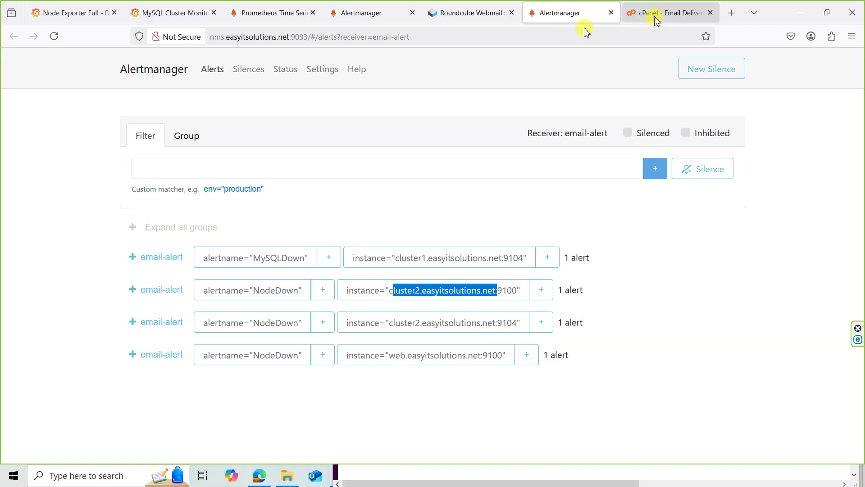
click(637, 15)
click(355, 36)
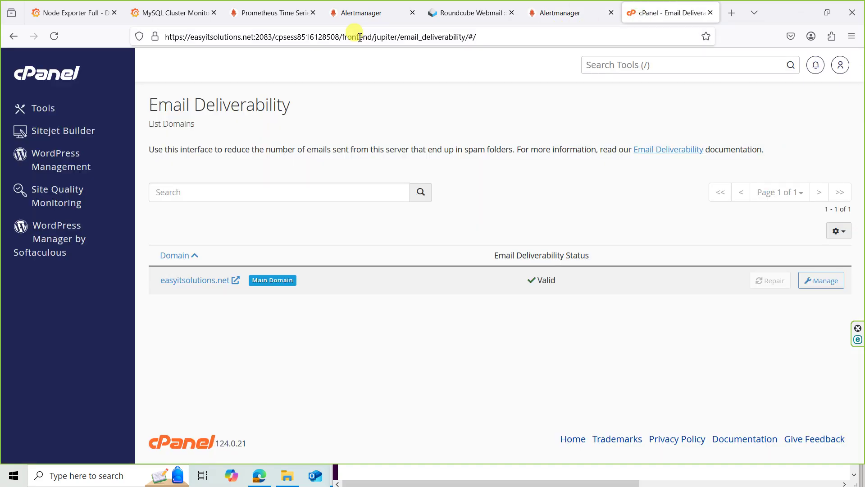
Load web.easyitsolutions.net's /databasestatus page and highlight Cluster 1 DOWN and Cluster 2 UP.
text(web)
key(Return)
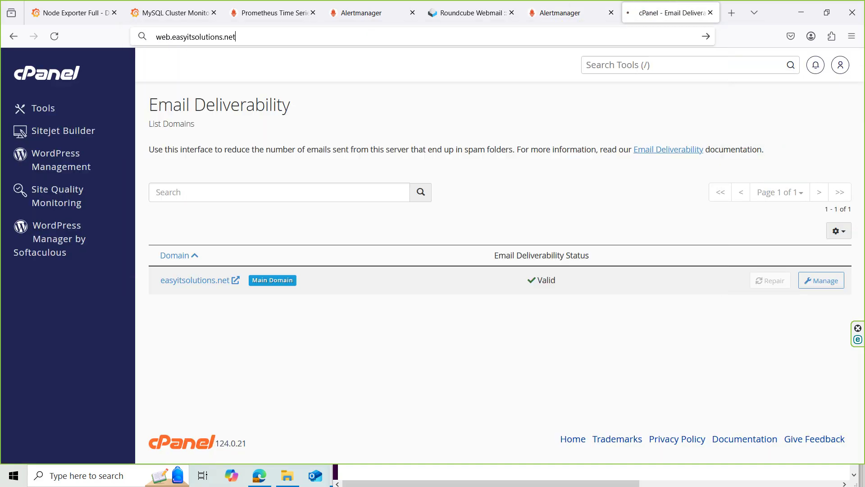
click(676, 79)
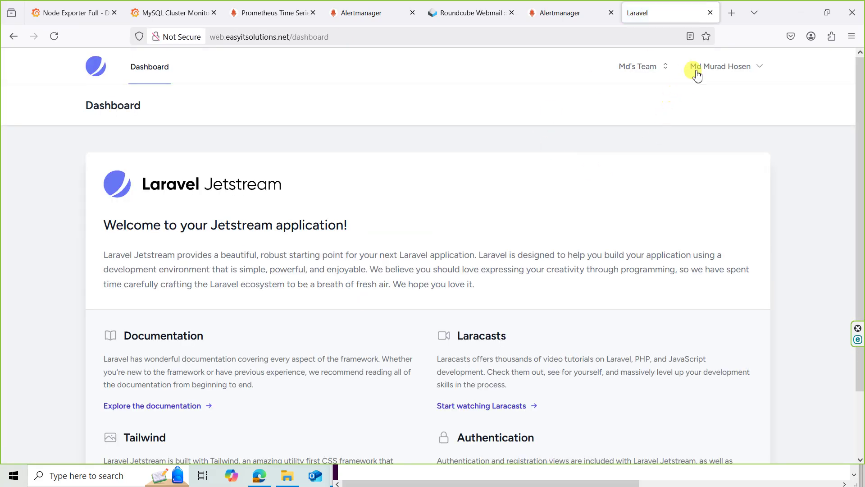
double_click(306, 39)
text(da)
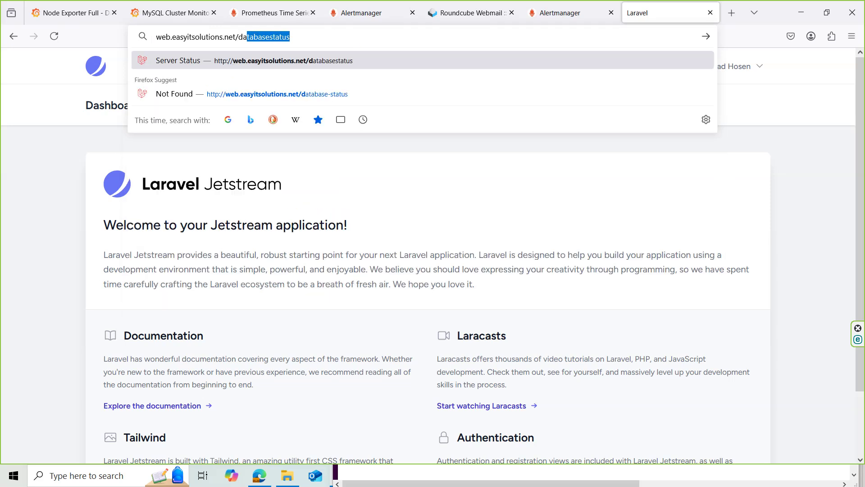
key(Return)
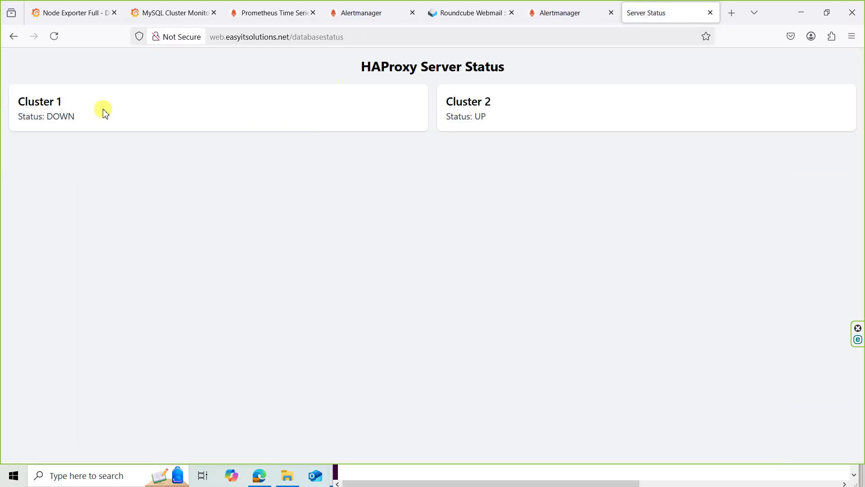
drag(18, 108, 531, 117)
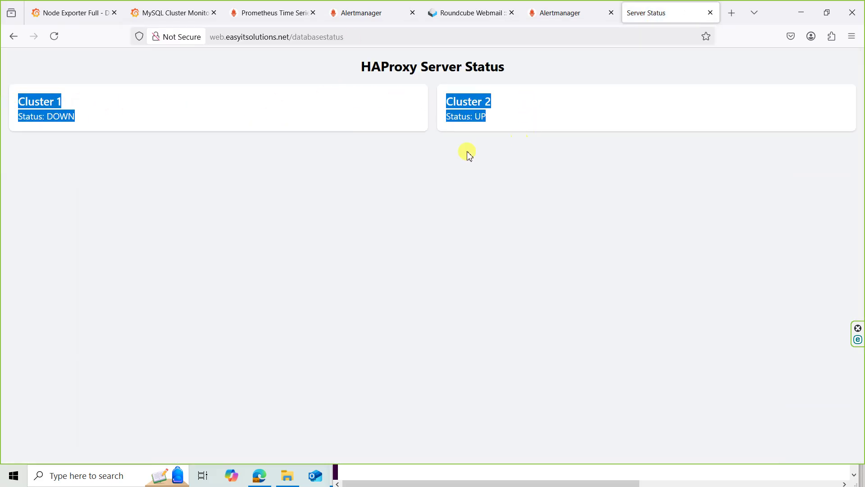
Keep web as the Job on Grafana's Node Exporter Full dashboard.
click(86, 9)
click(318, 110)
click(317, 111)
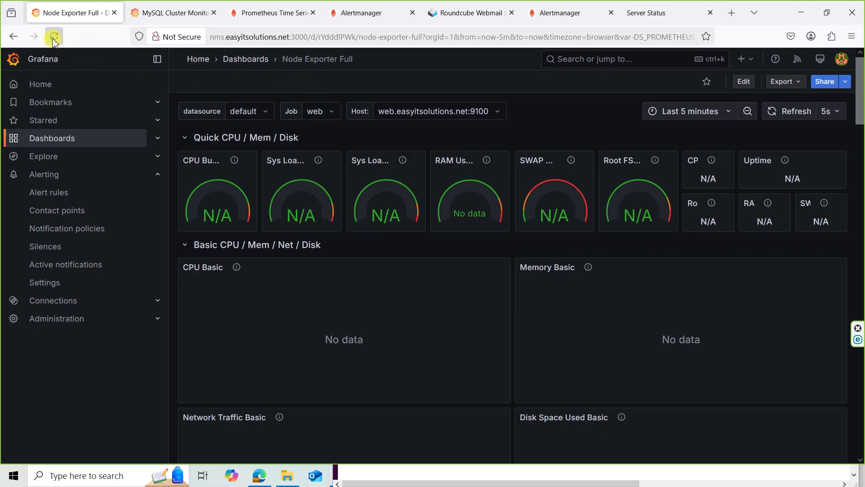
Reload the Node Exporter dashboard and browse the Windows Server dashboard.
click(54, 36)
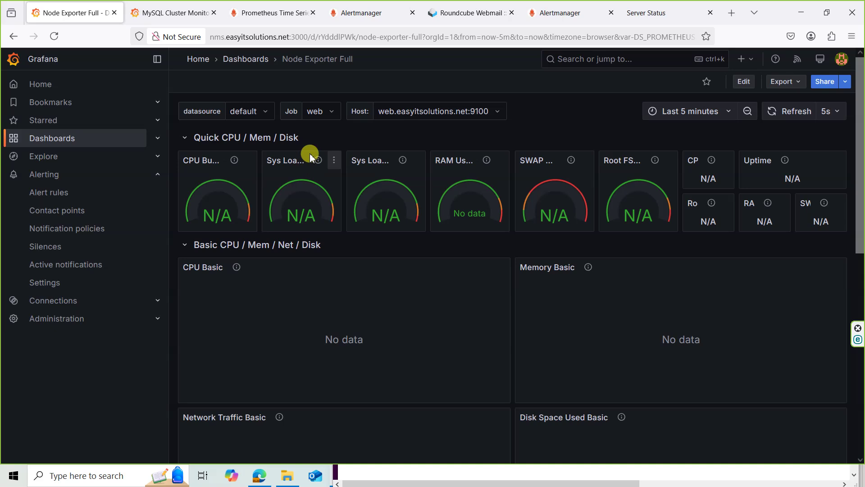
click(243, 59)
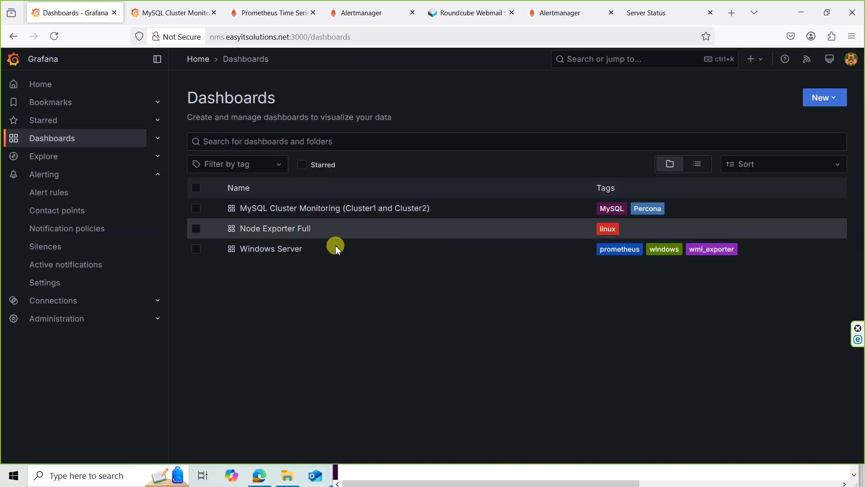
click(278, 249)
scroll(455, 248, down, 10)
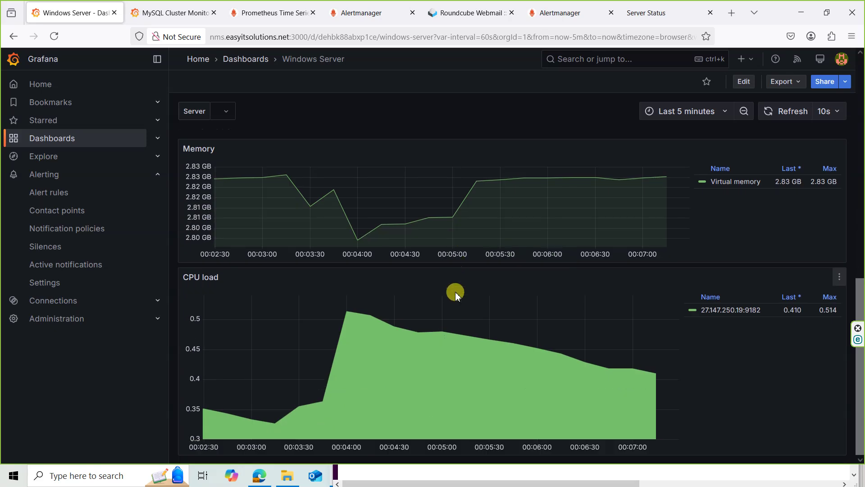
scroll(456, 300, up, 10)
click(262, 59)
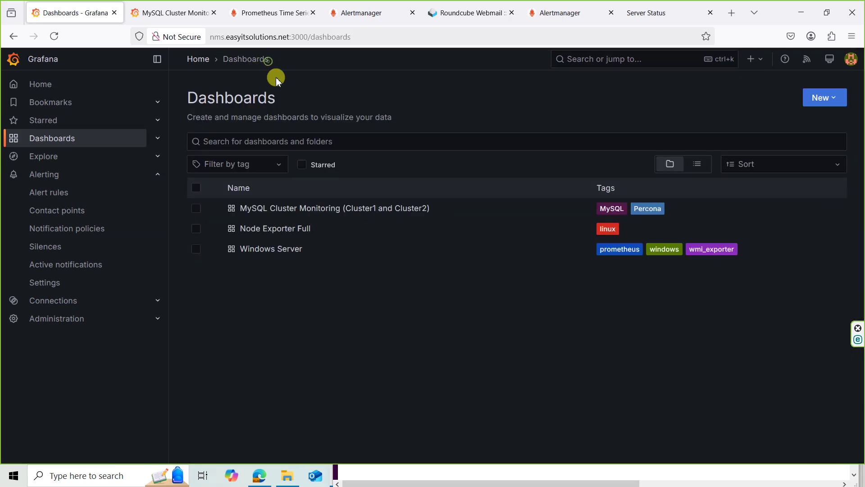
Open MySQL Cluster Monitoring and set Host to cluster1.easyitsolutions.net:9104.
click(276, 209)
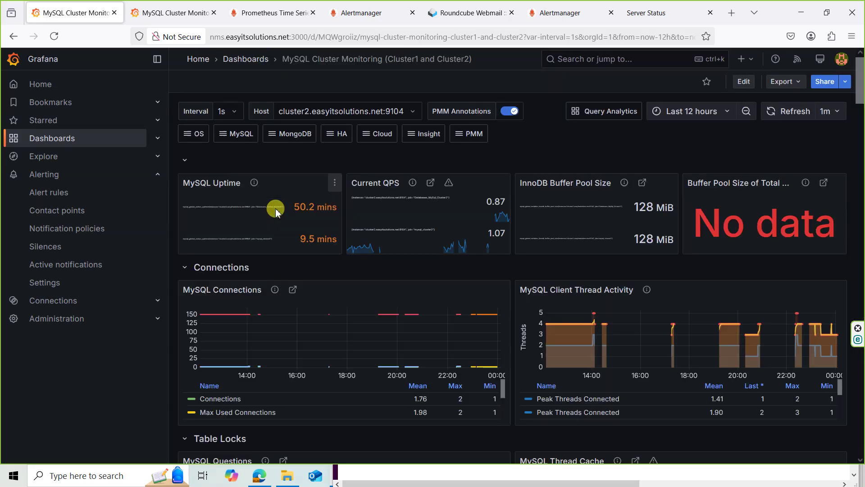
click(331, 111)
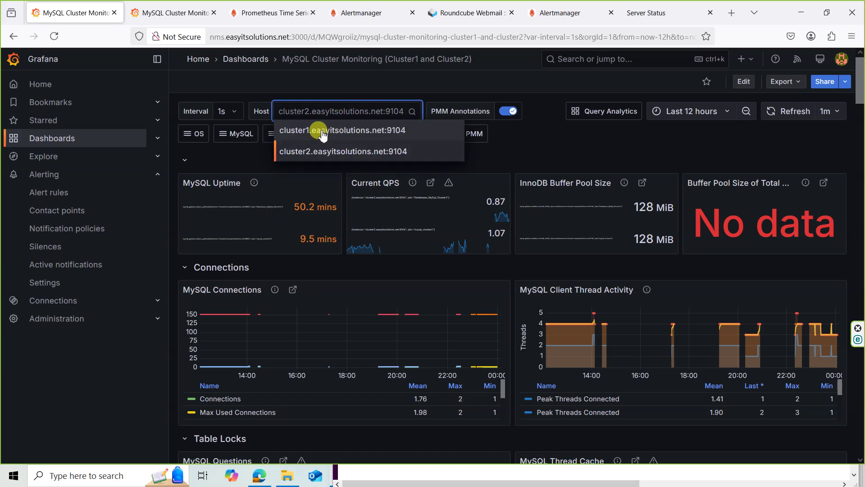
click(322, 131)
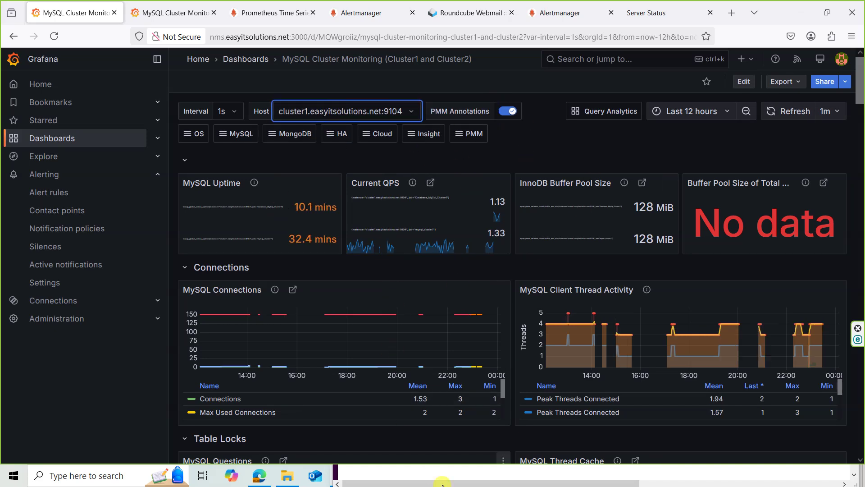
click(521, 5)
click(545, 6)
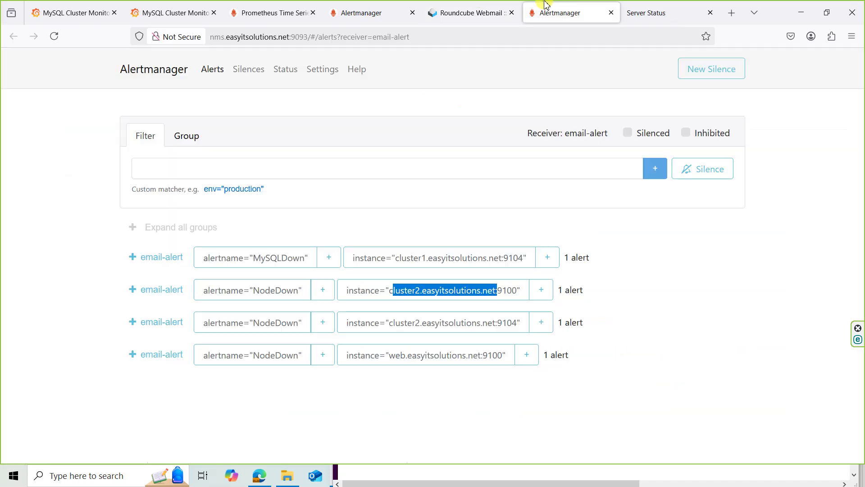
Reload the HAProxy Server Status page, then minimize the browser and Alt+Tab between windows.
click(662, 4)
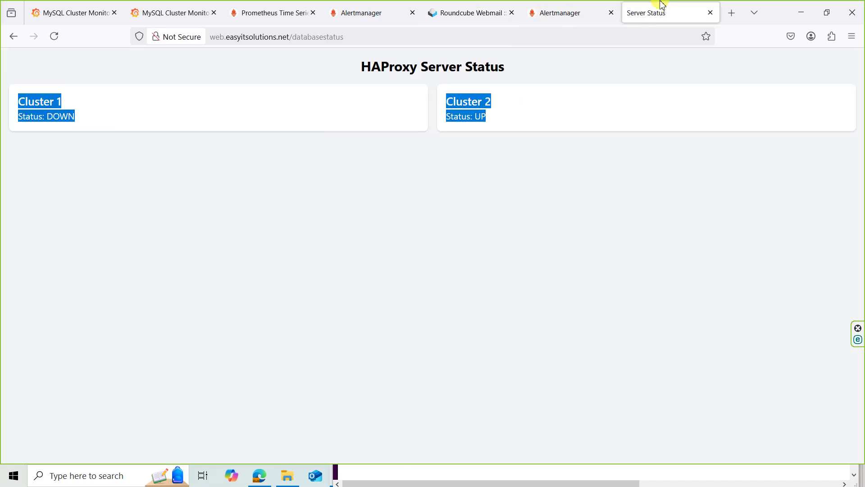
click(55, 37)
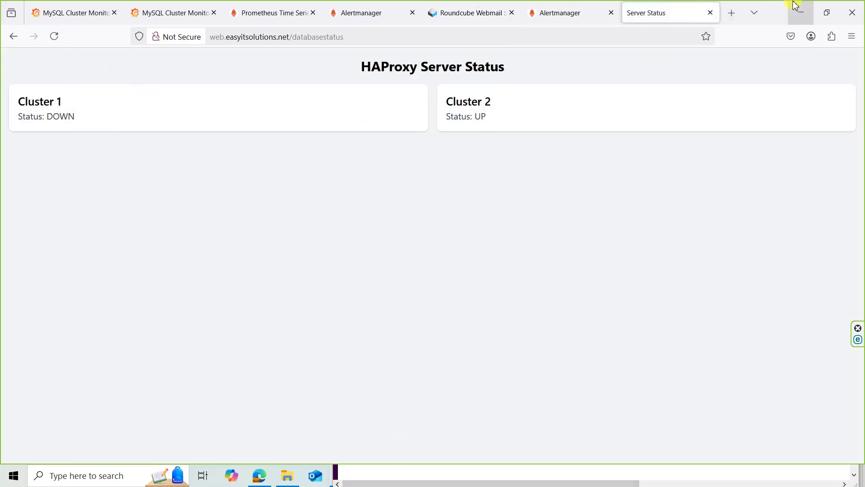
click(795, 6)
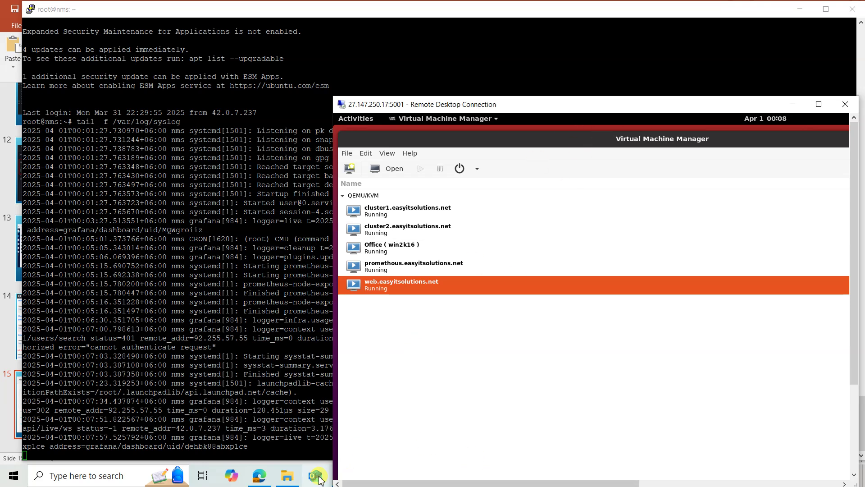
key(alt+Tab)
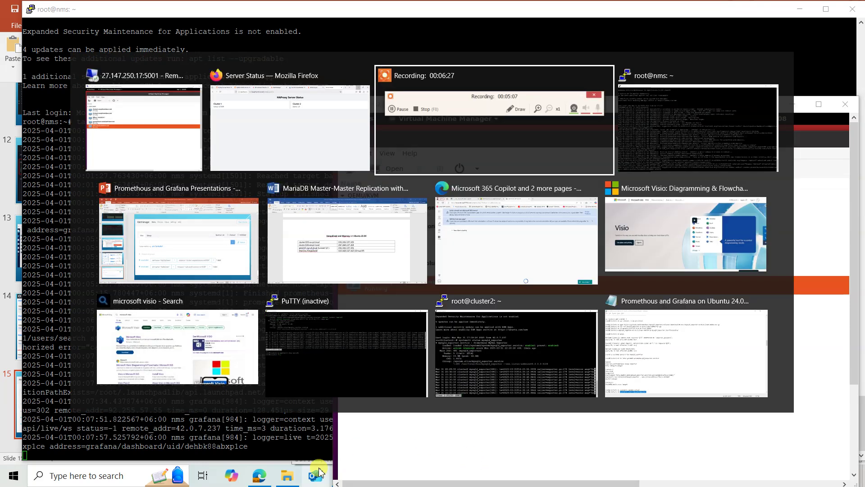